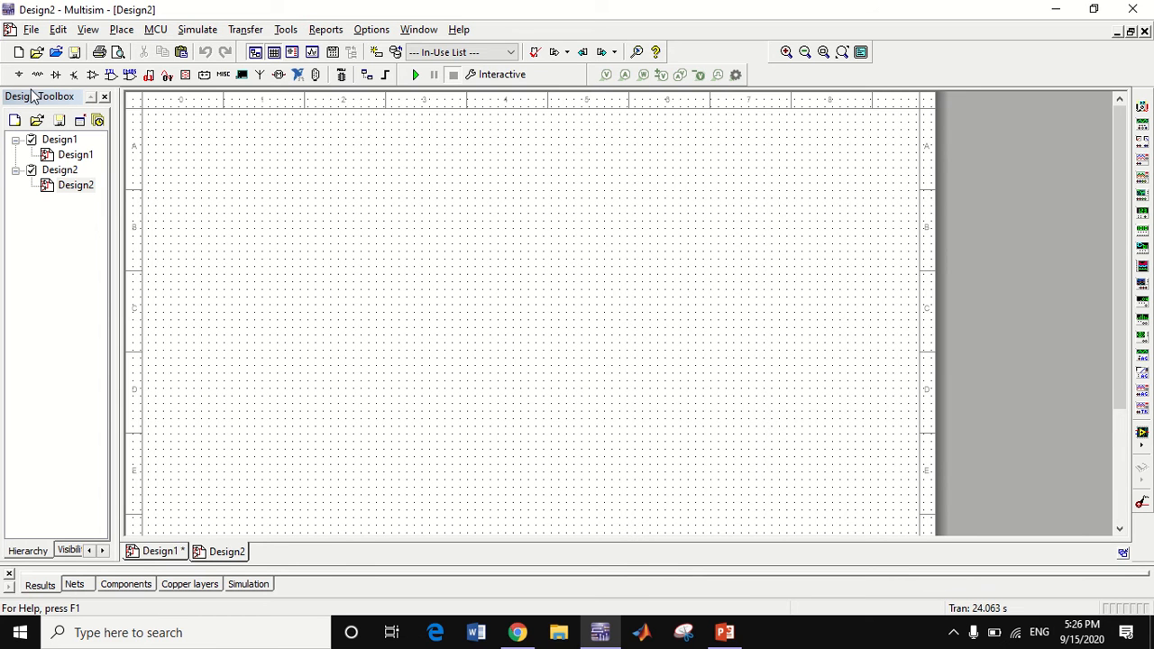
# Place a BC547A transistor from the Master Database in the middle of the Design2 schematic
pyautogui.click(75, 75)
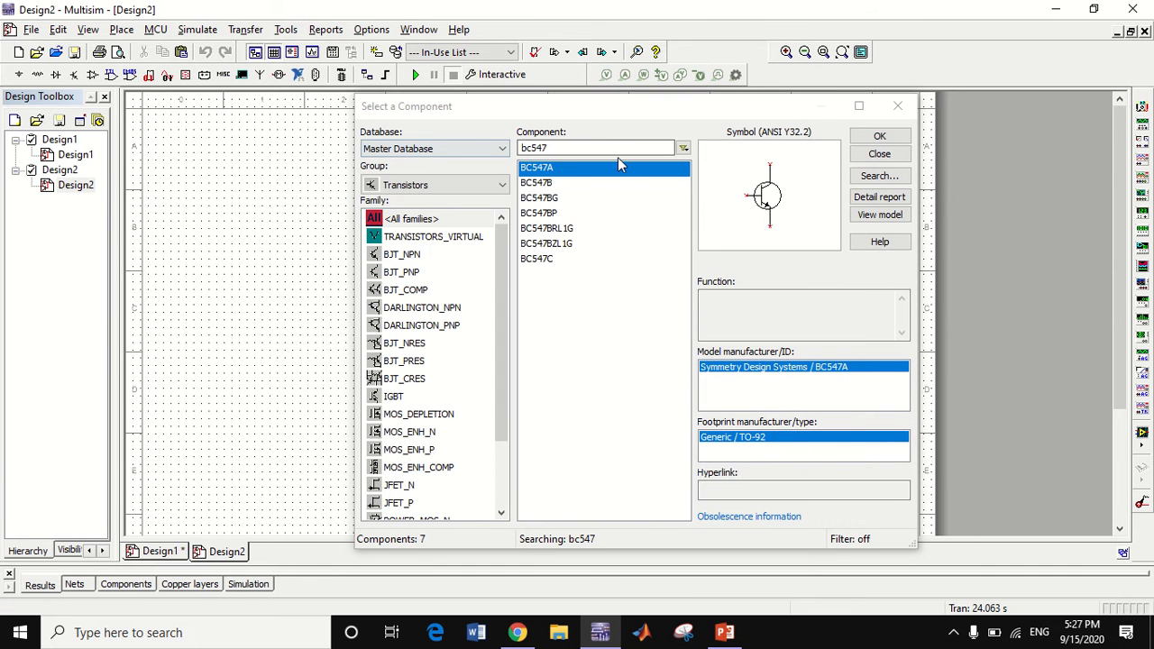
pyautogui.click(878, 136)
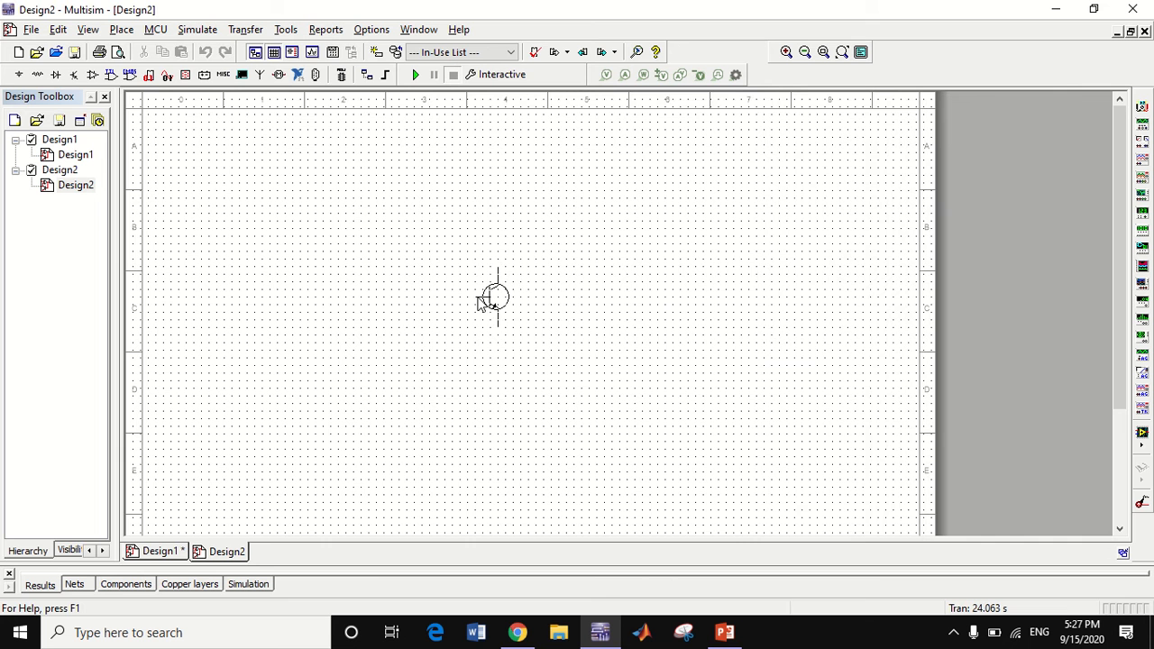
pyautogui.click(477, 300)
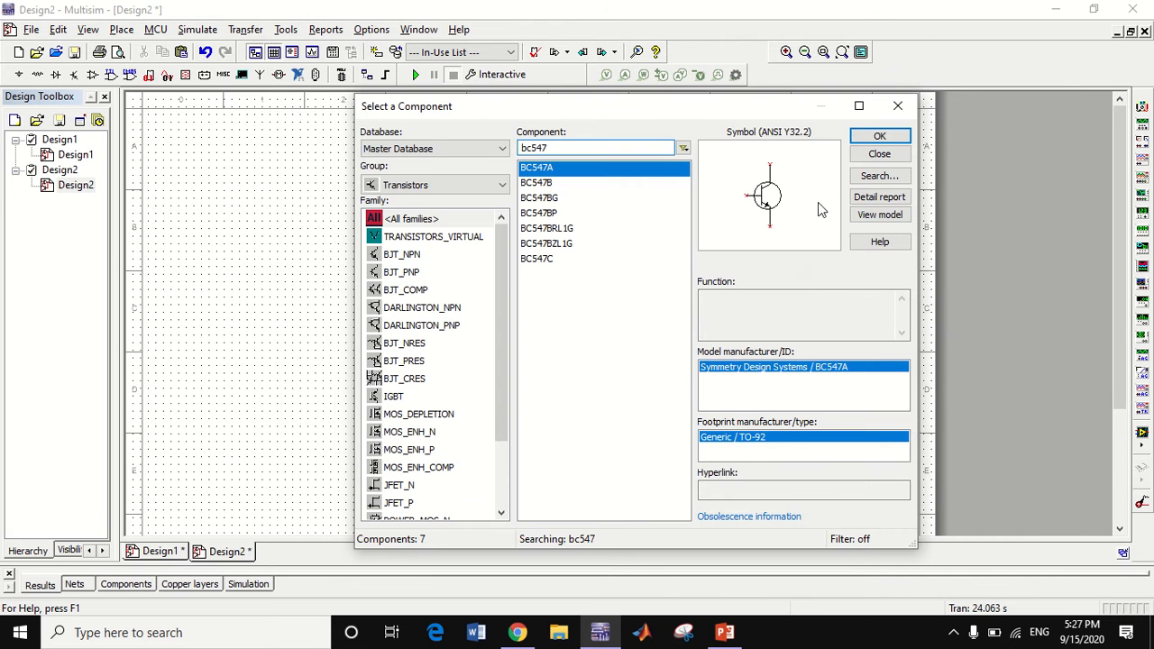
pyautogui.click(879, 154)
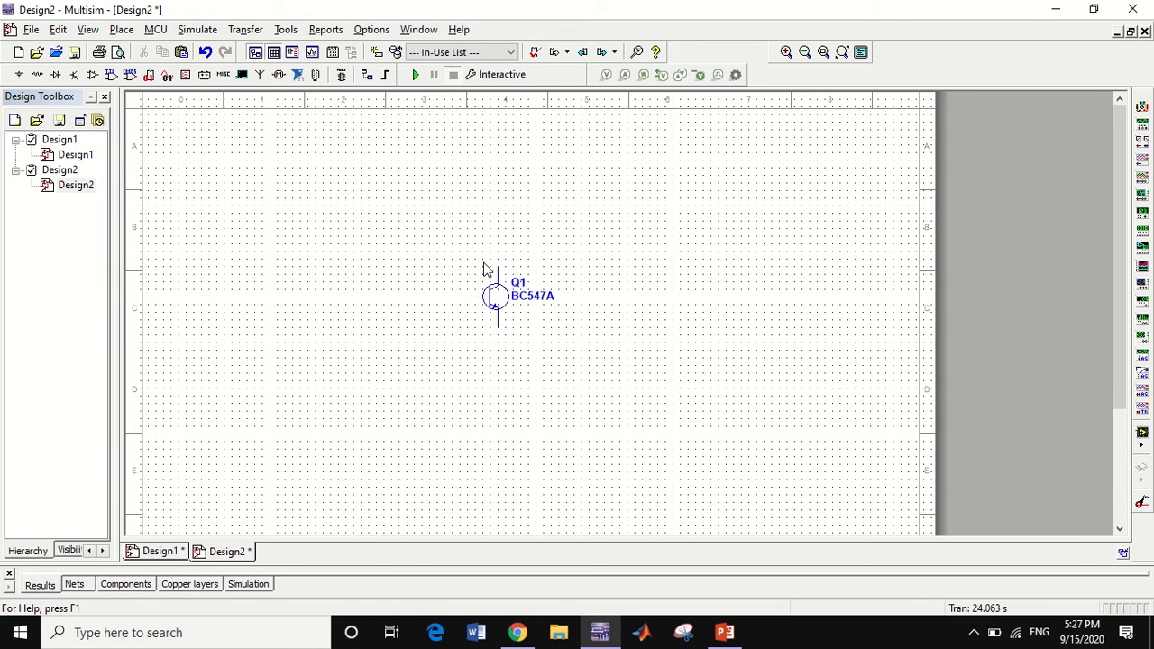
# Place a VCC power source above the transistor and a GROUND symbol below it
pyautogui.click(19, 74)
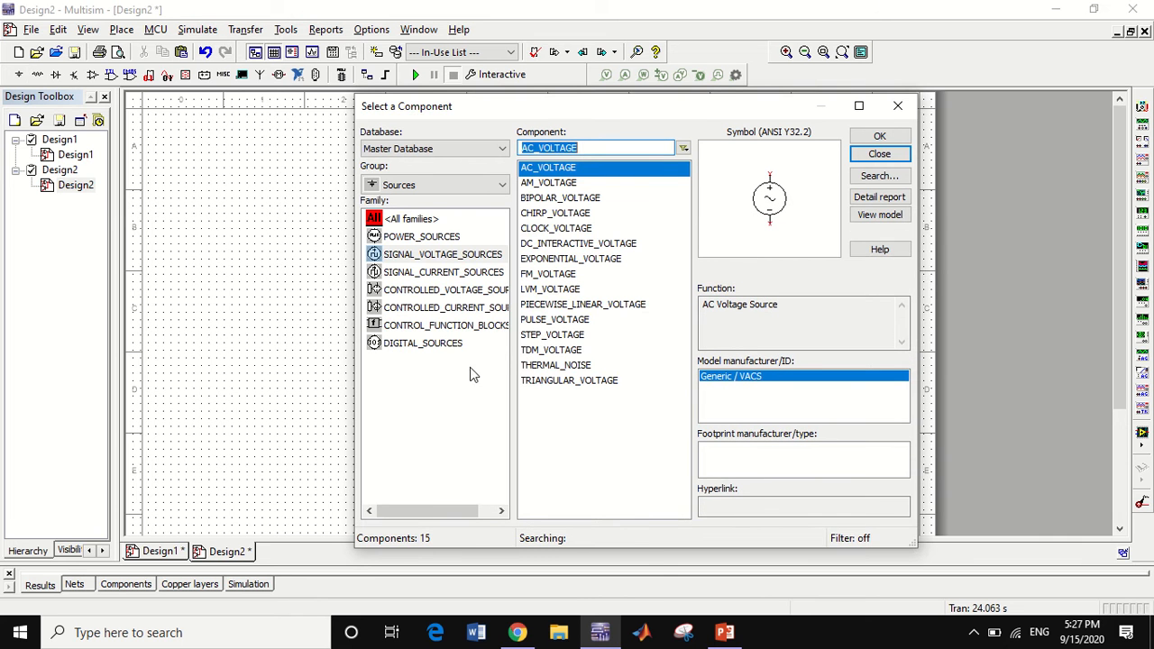
pyautogui.click(420, 237)
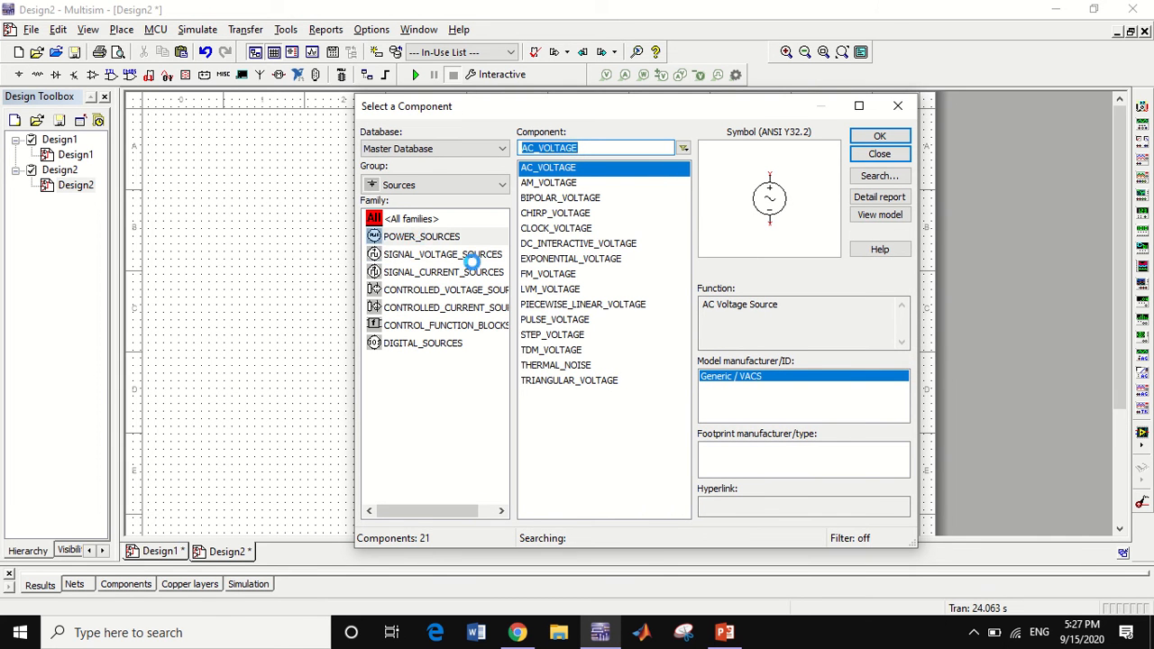
pyautogui.doubleClick(530, 426)
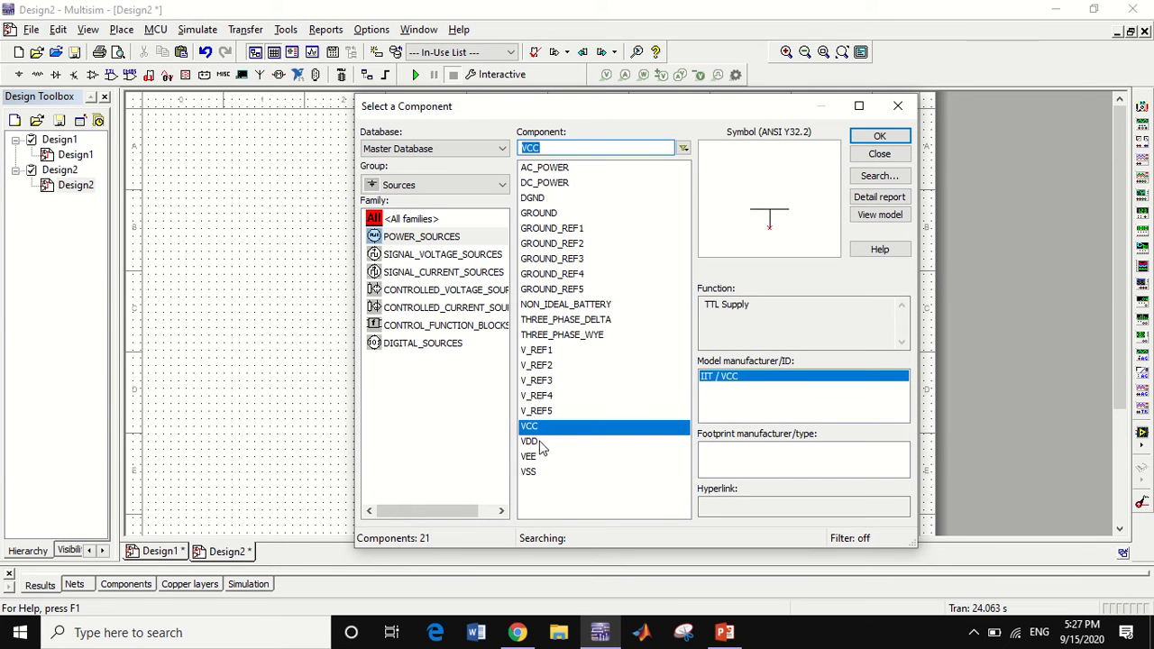
pyautogui.doubleClick(546, 214)
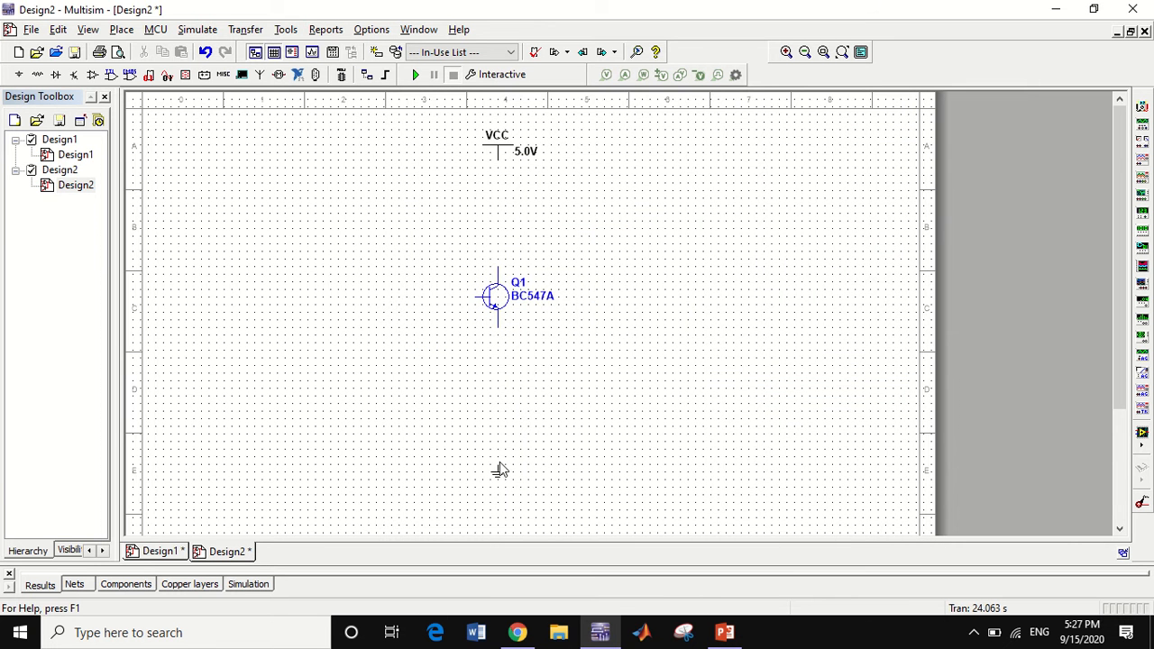
pyautogui.click(497, 462)
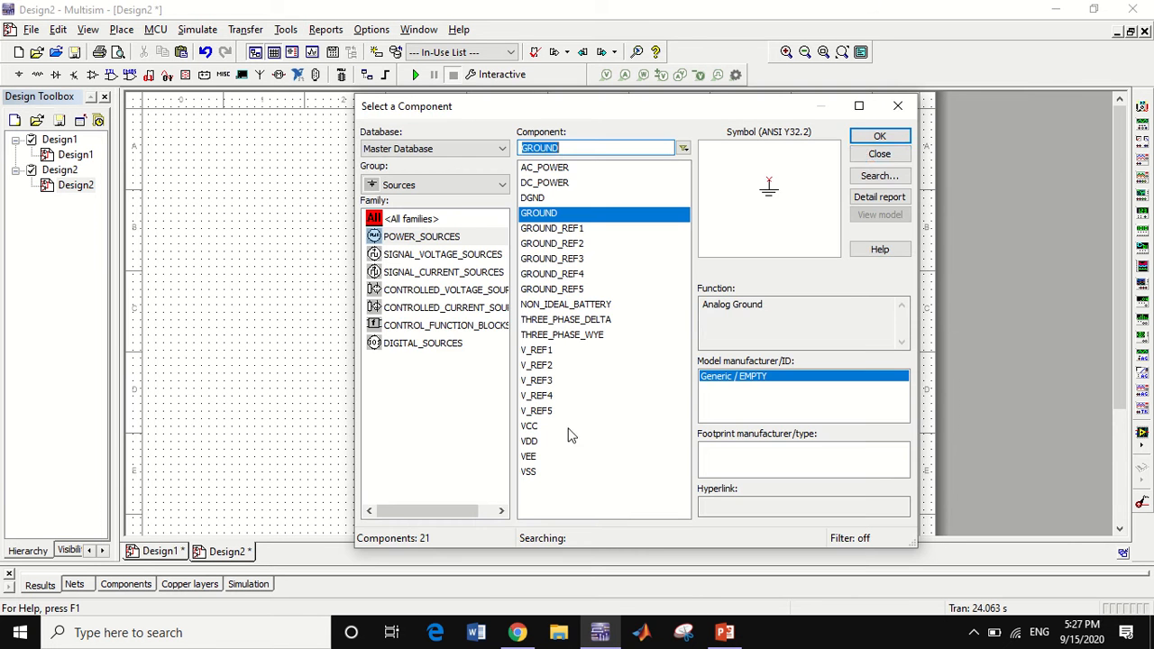
pyautogui.click(879, 154)
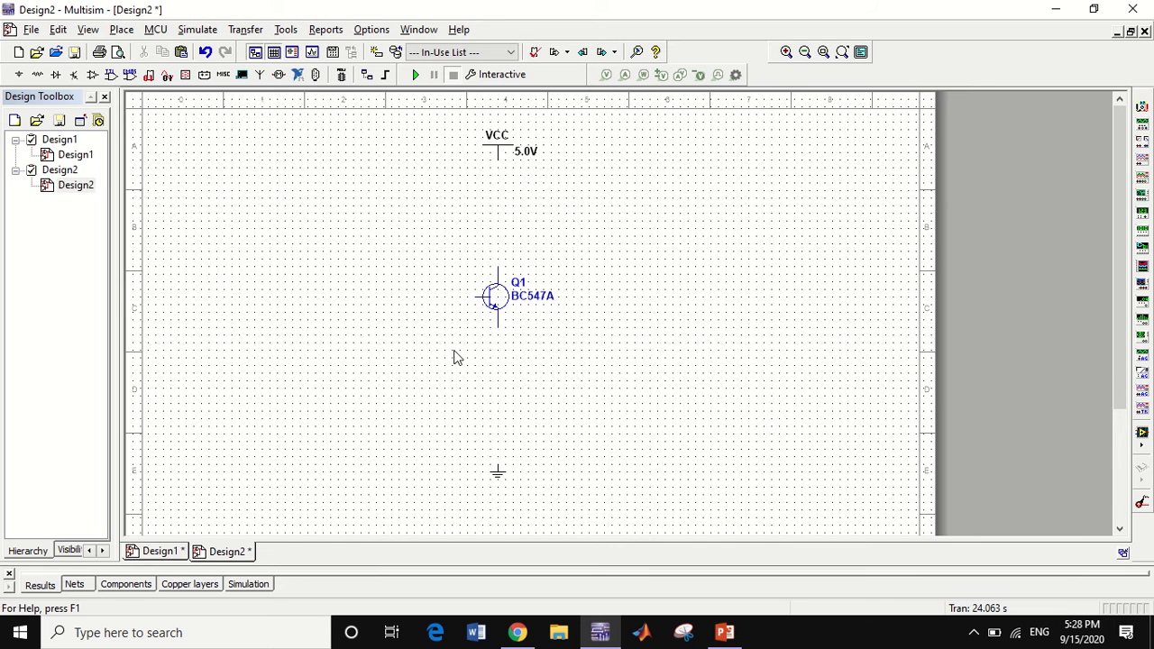
# Place a 1k resistor, rotated to vertical, between VCC and the transistor's collector
pyautogui.click(38, 76)
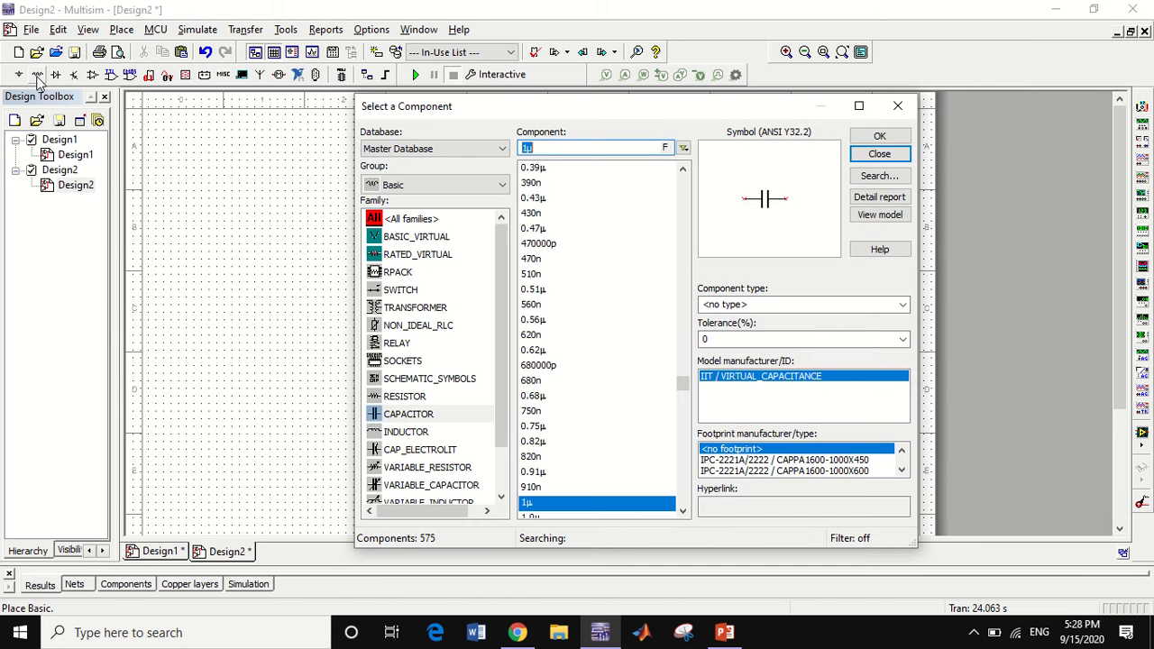
pyautogui.click(406, 397)
pyautogui.write('1k')
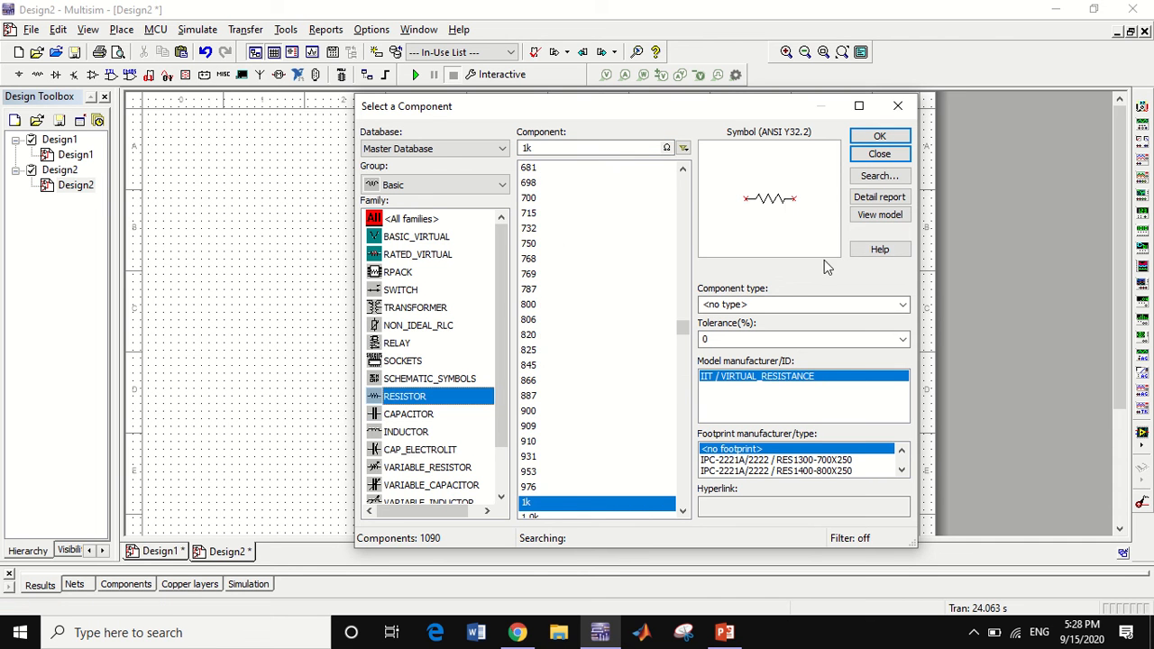
pyautogui.click(878, 136)
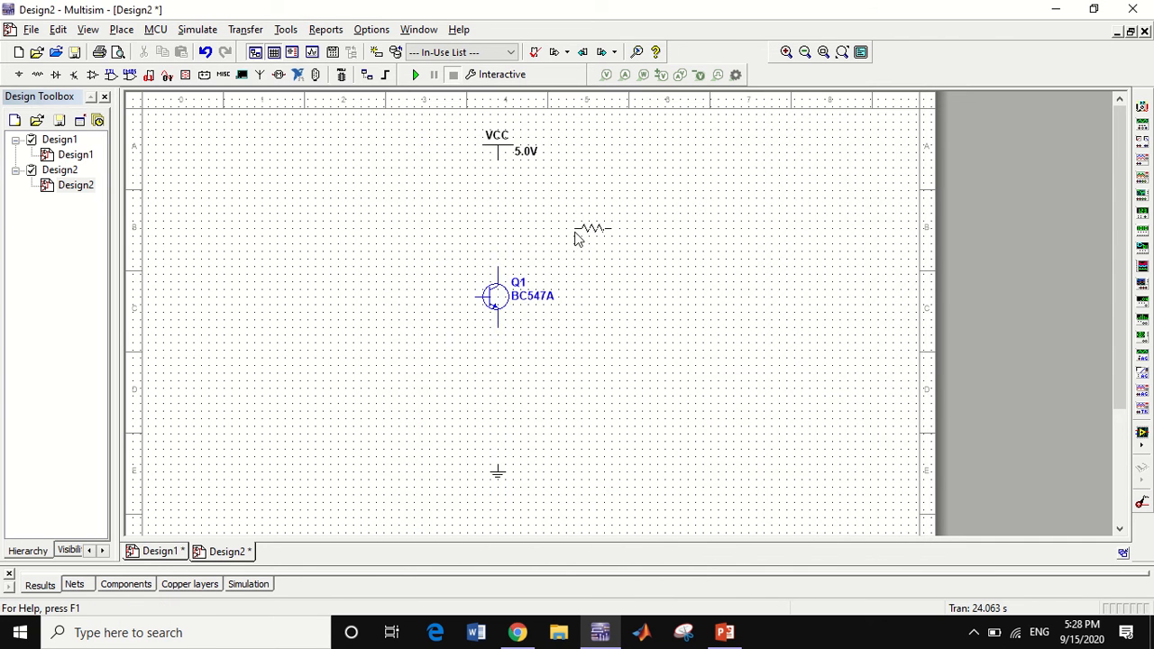
pyautogui.hotkey('ctrl', 'r')
pyautogui.click(501, 196)
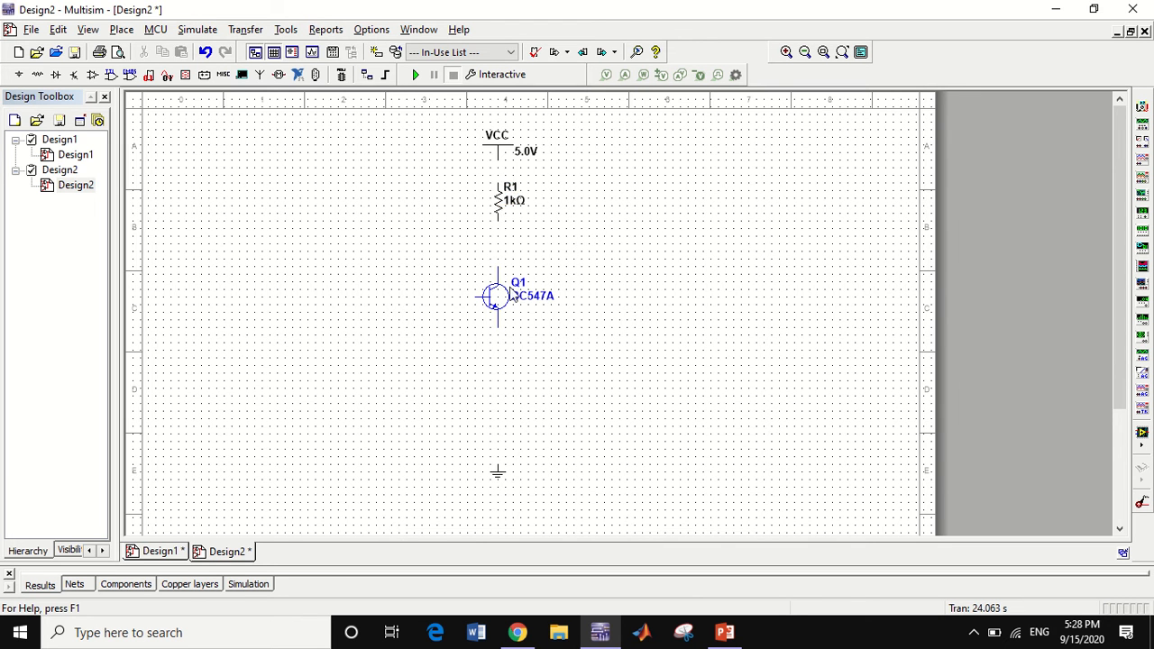
# Place a second vertical 1k resistor between the transistor's emitter and the ground symbol
pyautogui.click(879, 136)
pyautogui.click(496, 393)
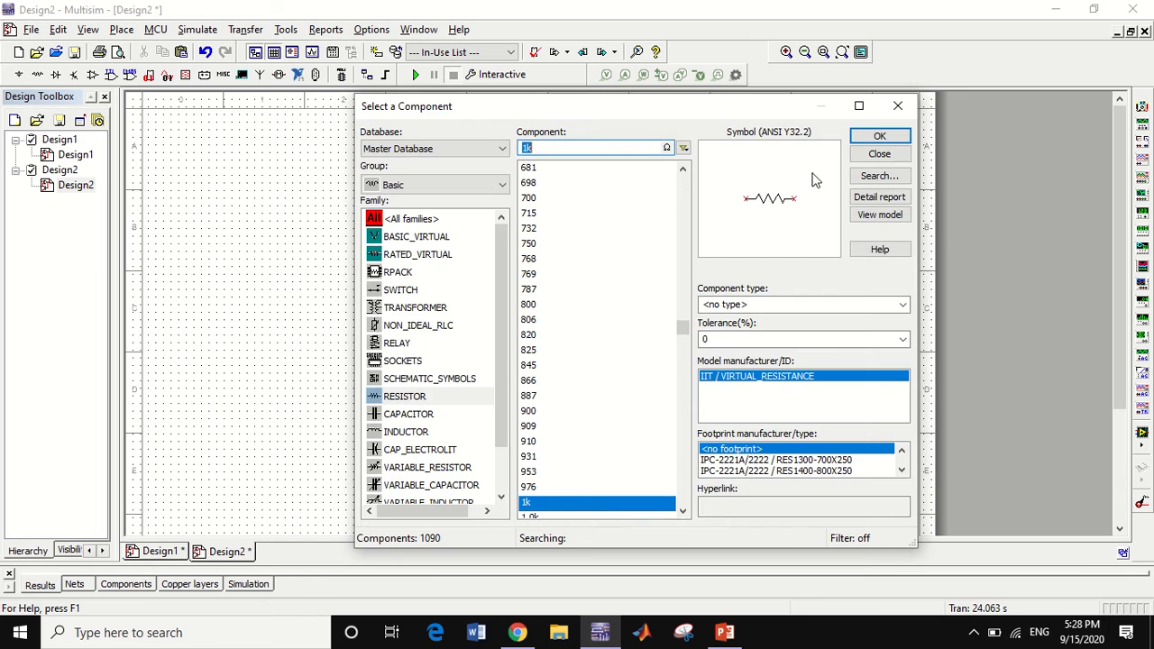
pyautogui.click(879, 154)
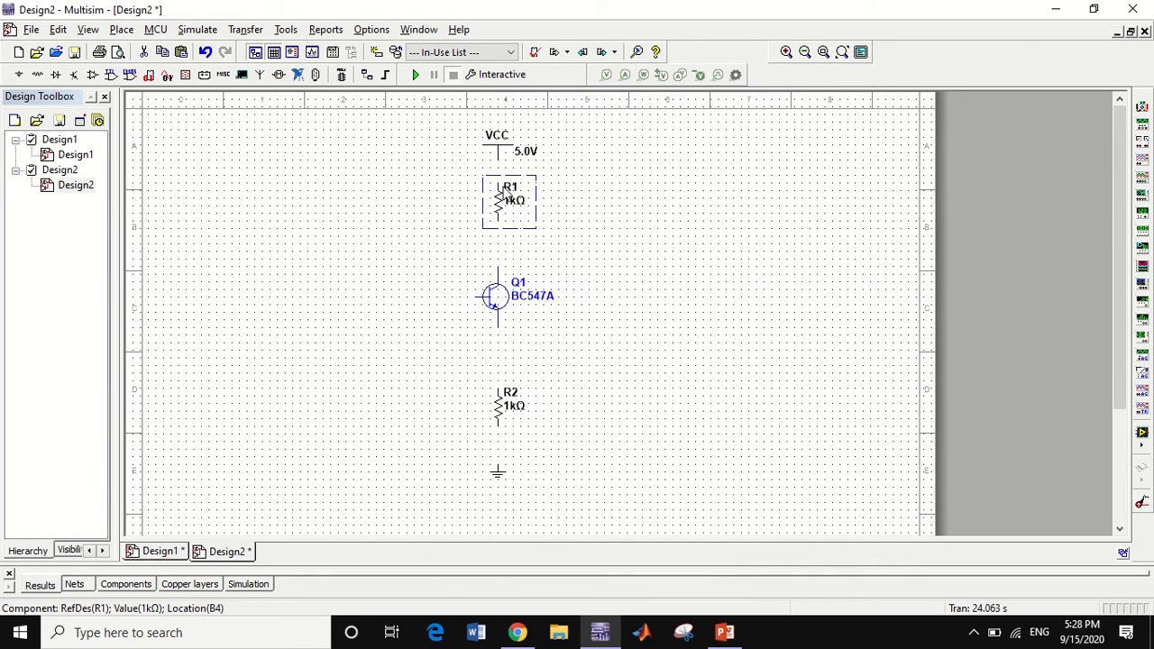
# Copy R1 and paste two copies beside the transistor, one level with R1 and one level with R2
pyautogui.hotkey('ctrl', 'c')
pyautogui.hotkey('ctrl', 'v')
pyautogui.click(379, 221)
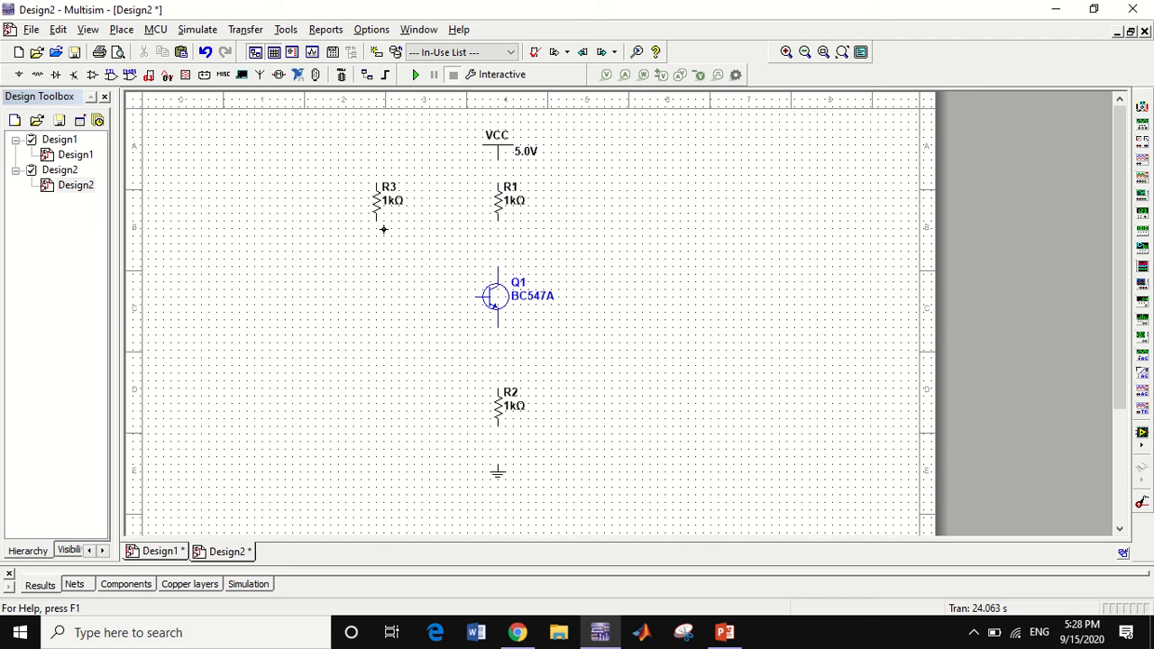
pyautogui.hotkey('ctrl', 'v')
pyautogui.click(368, 426)
# Wire R1 between VCC and the collector, and R3 between the VCC line and the transistor's base
pyautogui.click(496, 266)
pyautogui.click(498, 219)
pyautogui.click(376, 178)
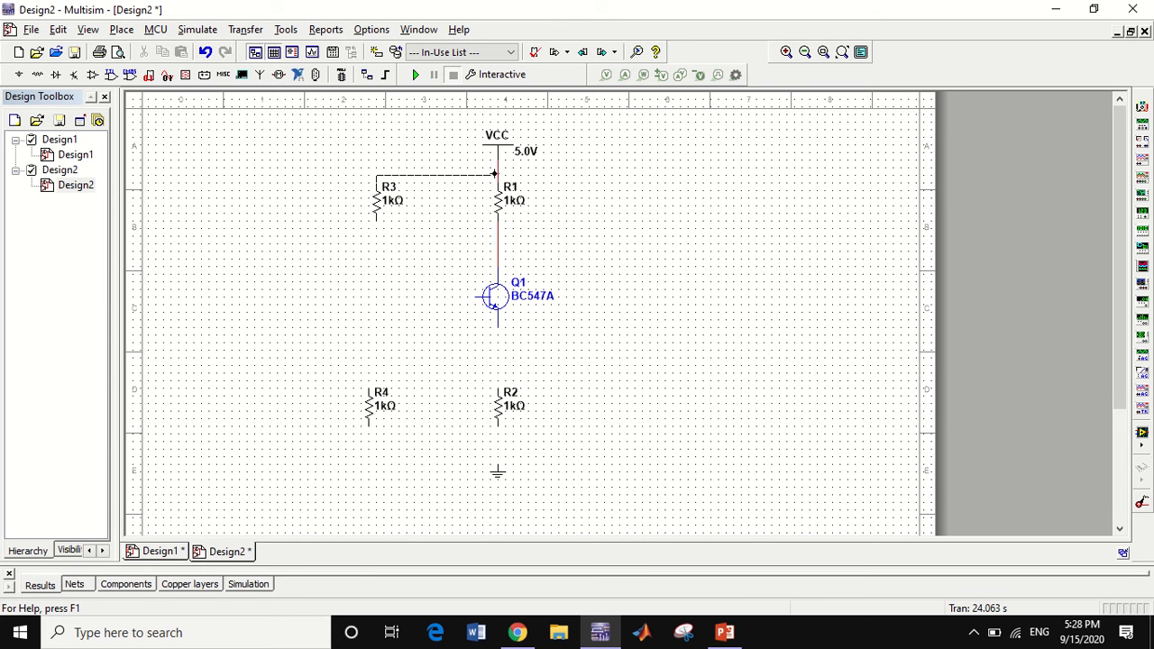
pyautogui.click(494, 173)
pyautogui.click(376, 220)
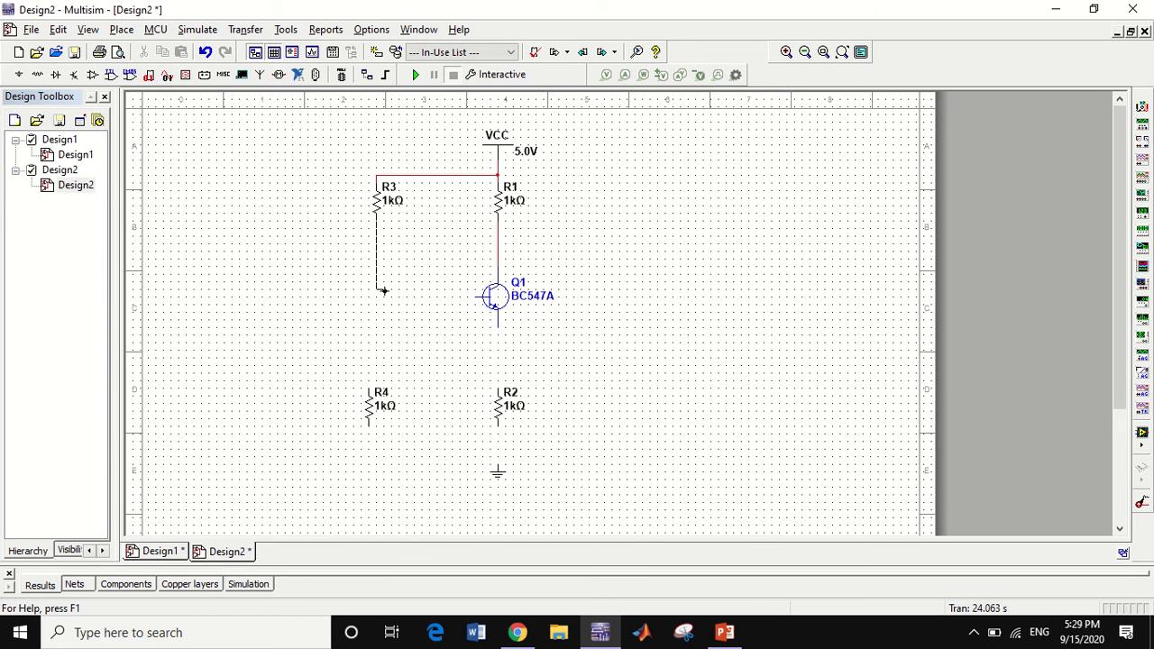
pyautogui.click(475, 297)
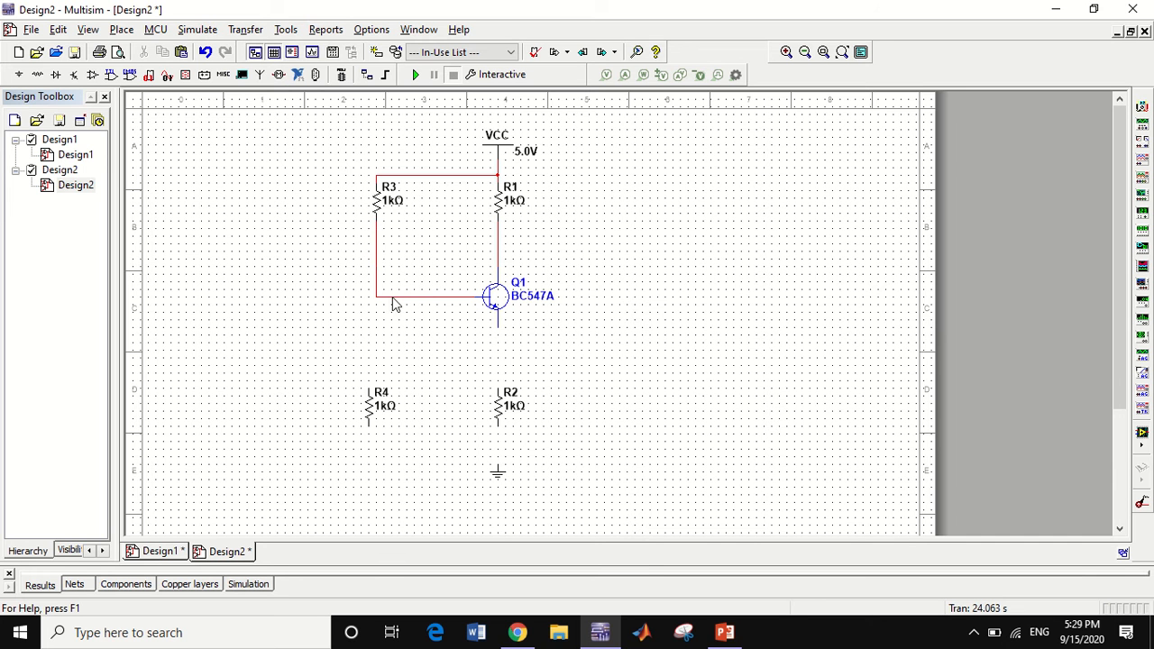
# Wire R4 between the base line and ground, and R2 between the emitter and ground
pyautogui.click(368, 386)
pyautogui.click(369, 390)
pyautogui.click(366, 424)
pyautogui.click(496, 465)
pyautogui.click(495, 456)
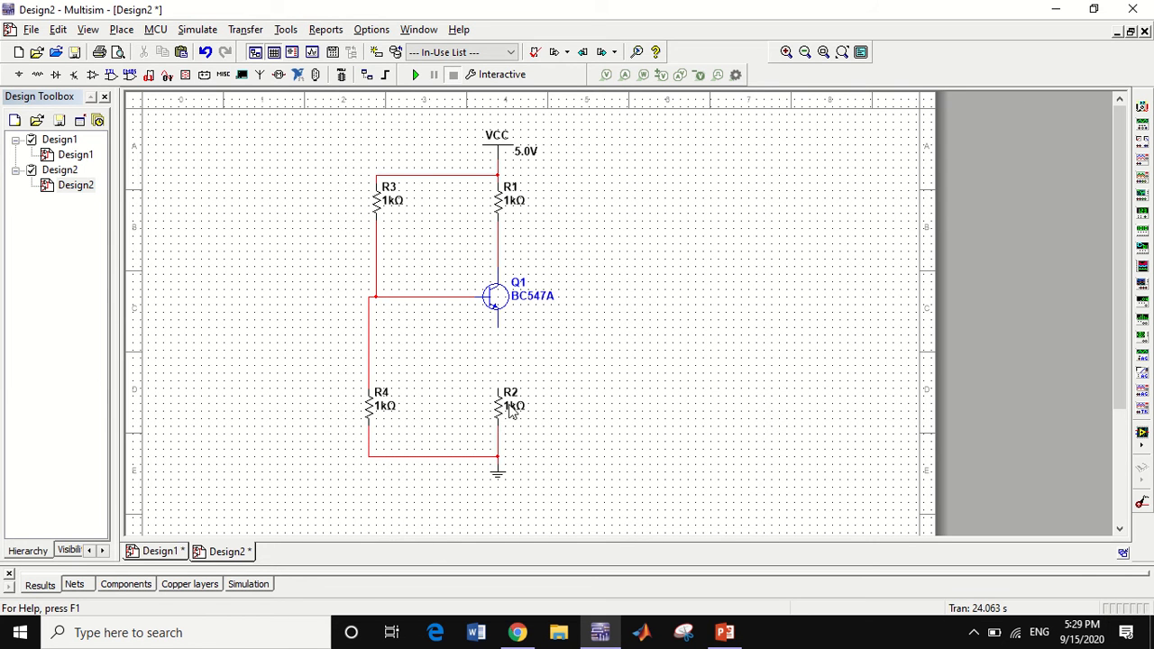
pyautogui.click(499, 329)
# Set the resistance of R1 to 4.7k and of R3 to 47k
pyautogui.click(514, 193)
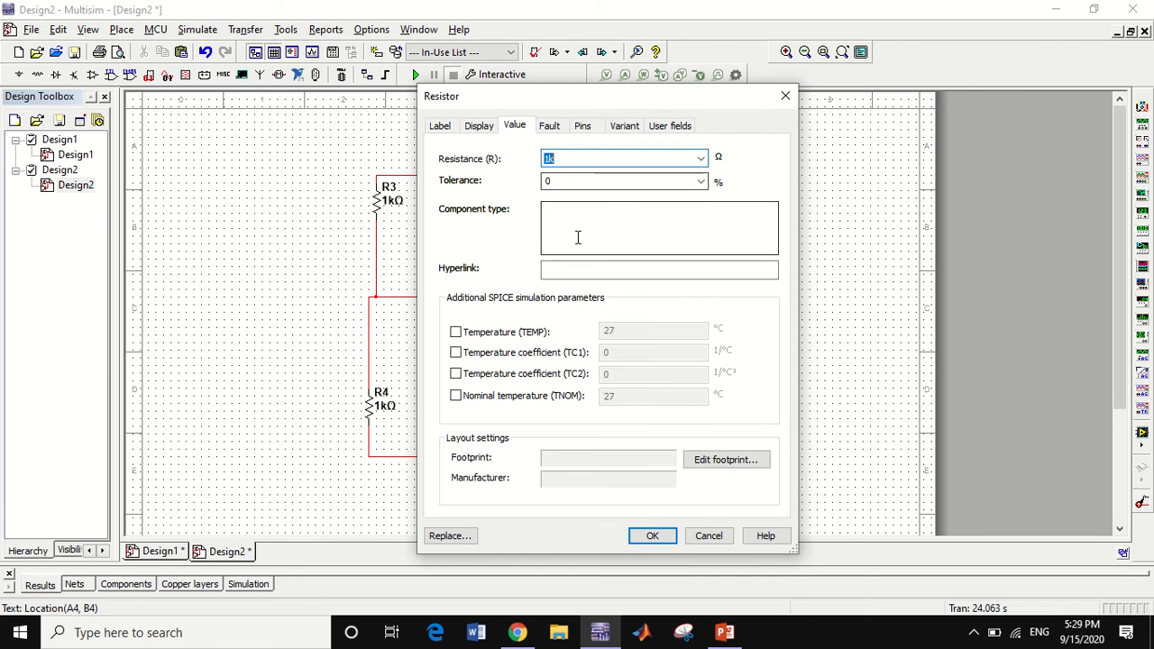
pyautogui.write('4.7')
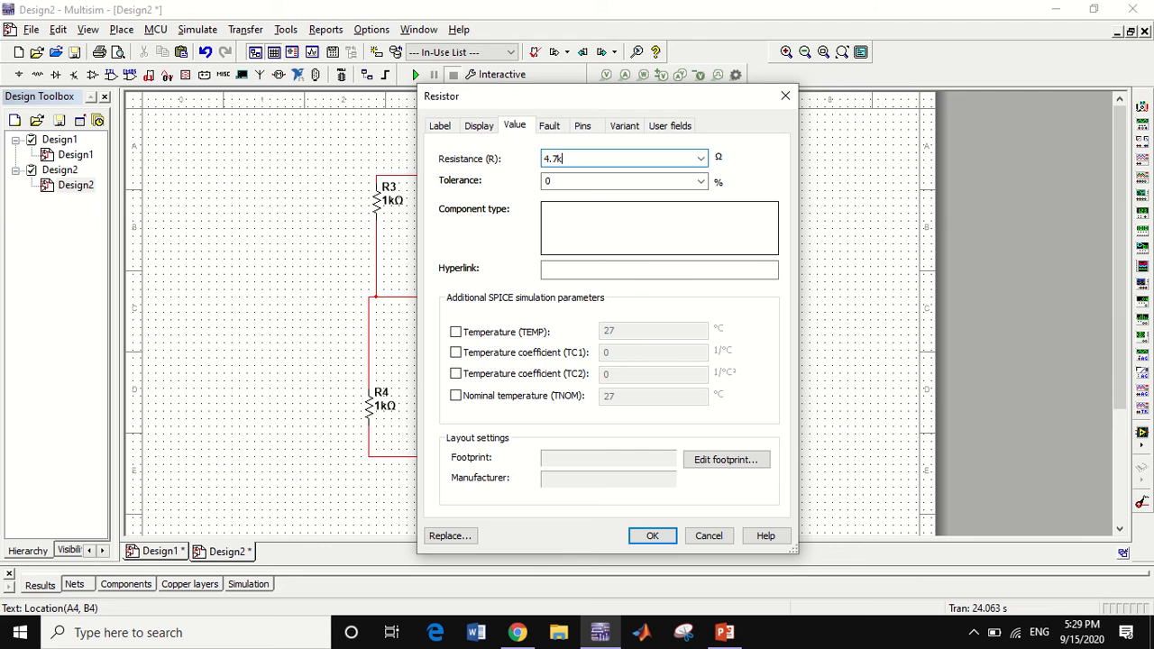
pyautogui.click(651, 536)
pyautogui.click(391, 200)
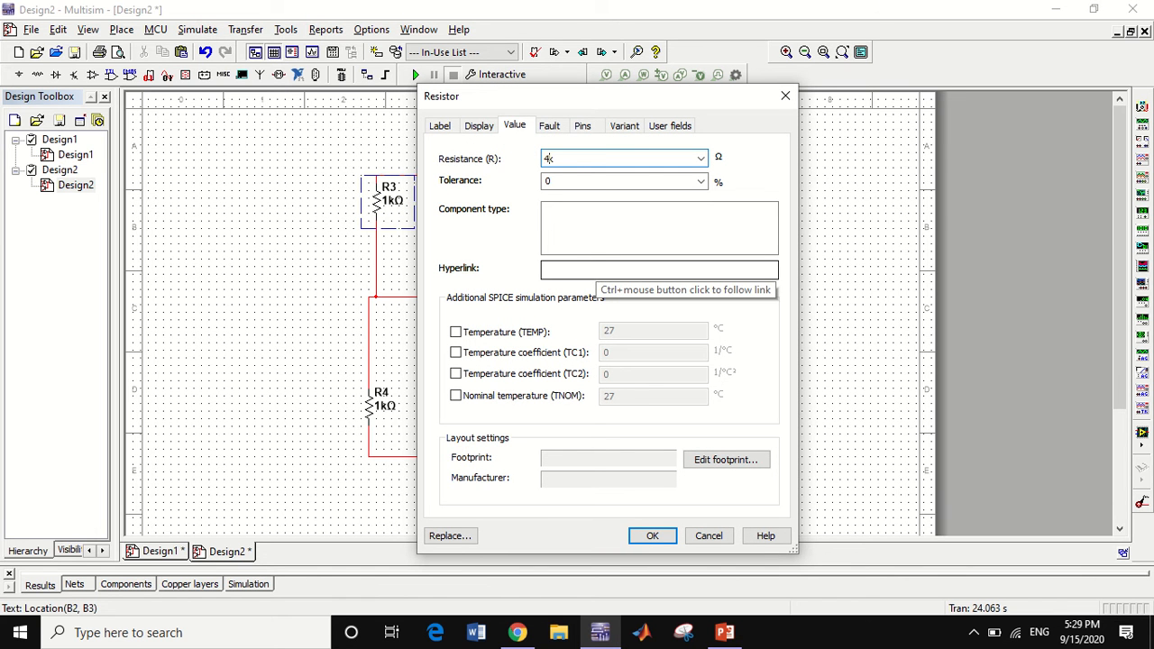
pyautogui.click(652, 535)
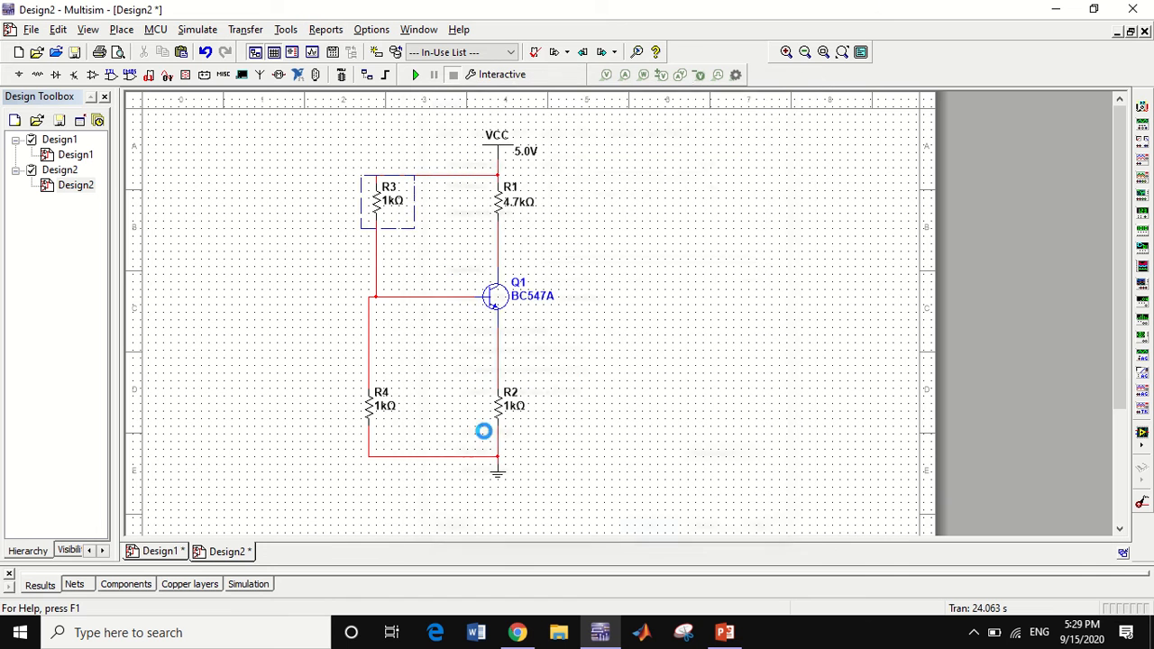
# Set the resistance of R4 to 10k and of R2 to 470 Ω
pyautogui.doubleClick(384, 407)
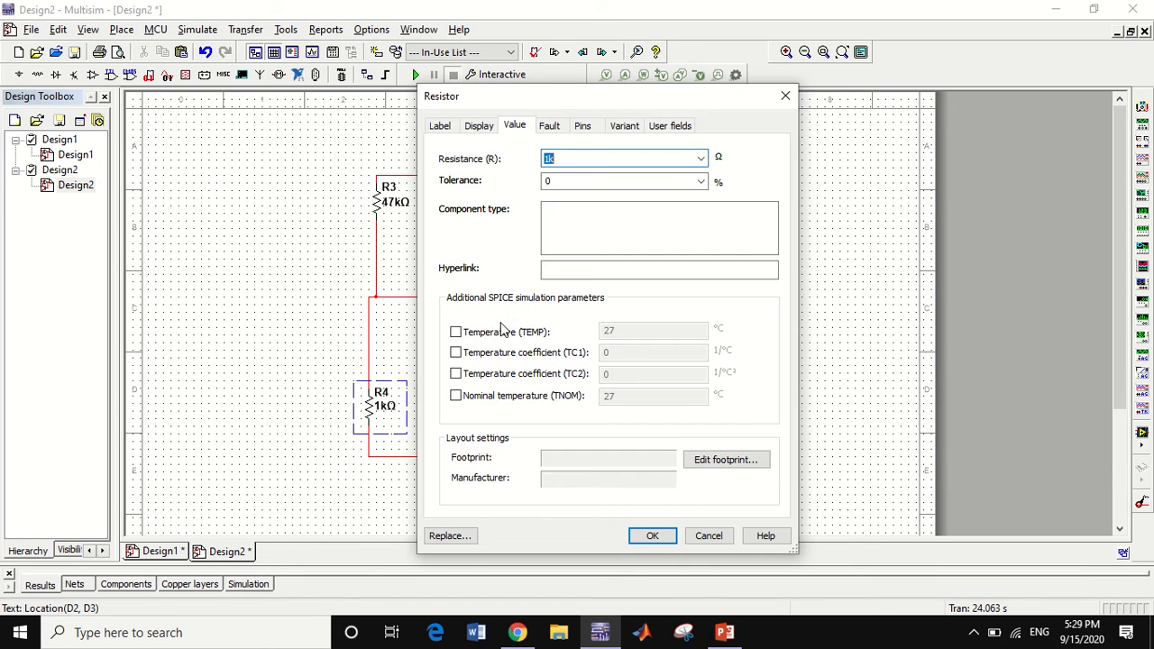
pyautogui.press('Right')
pyautogui.click(548, 159)
pyautogui.write('0')
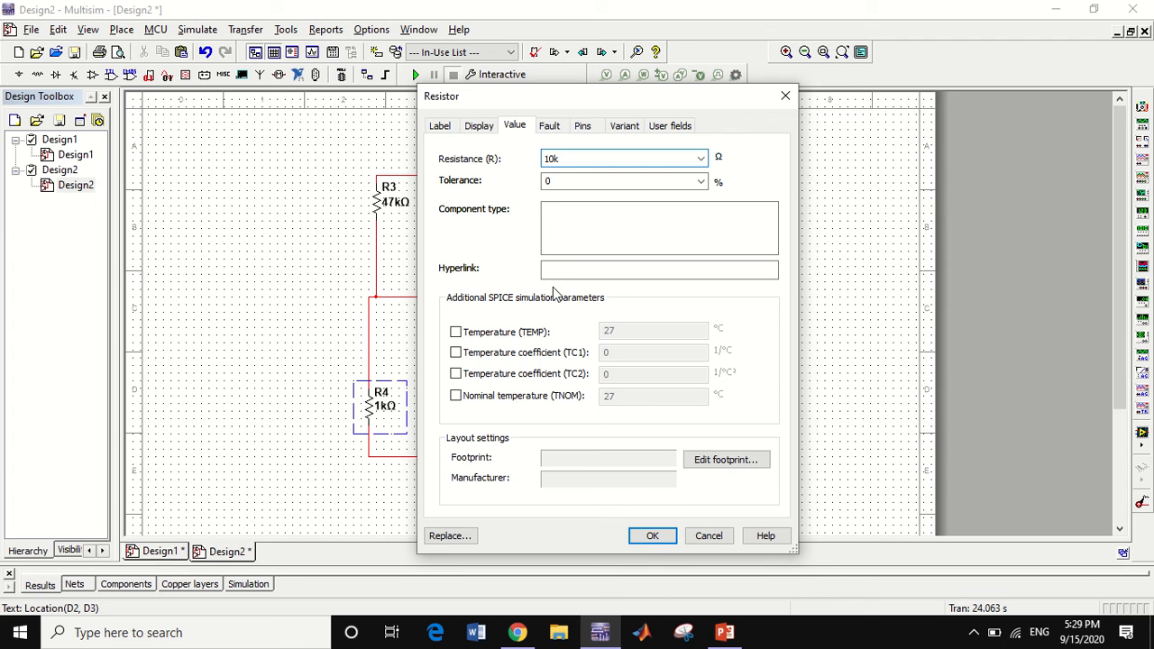
pyautogui.click(646, 530)
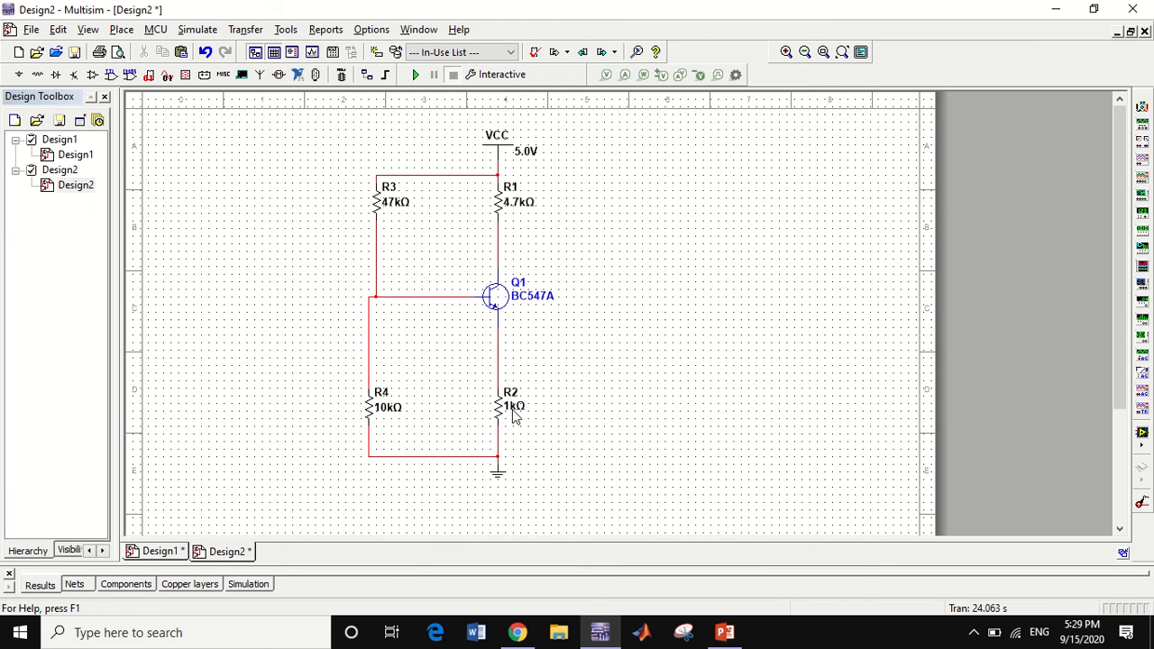
pyautogui.doubleClick(513, 407)
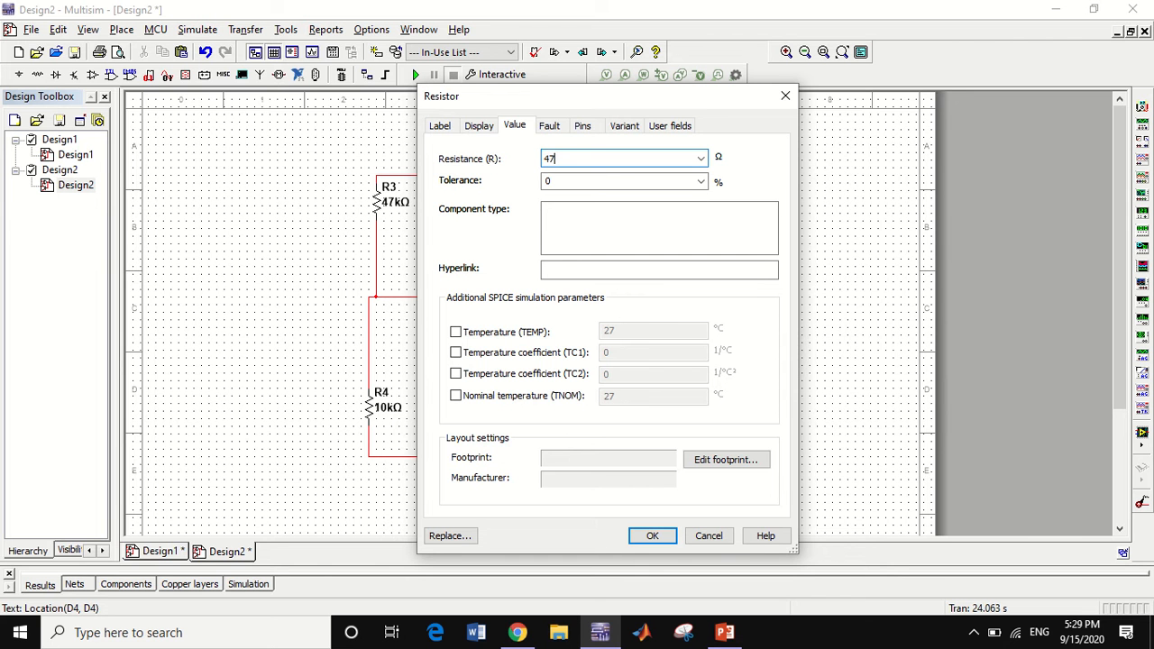
pyautogui.click(652, 535)
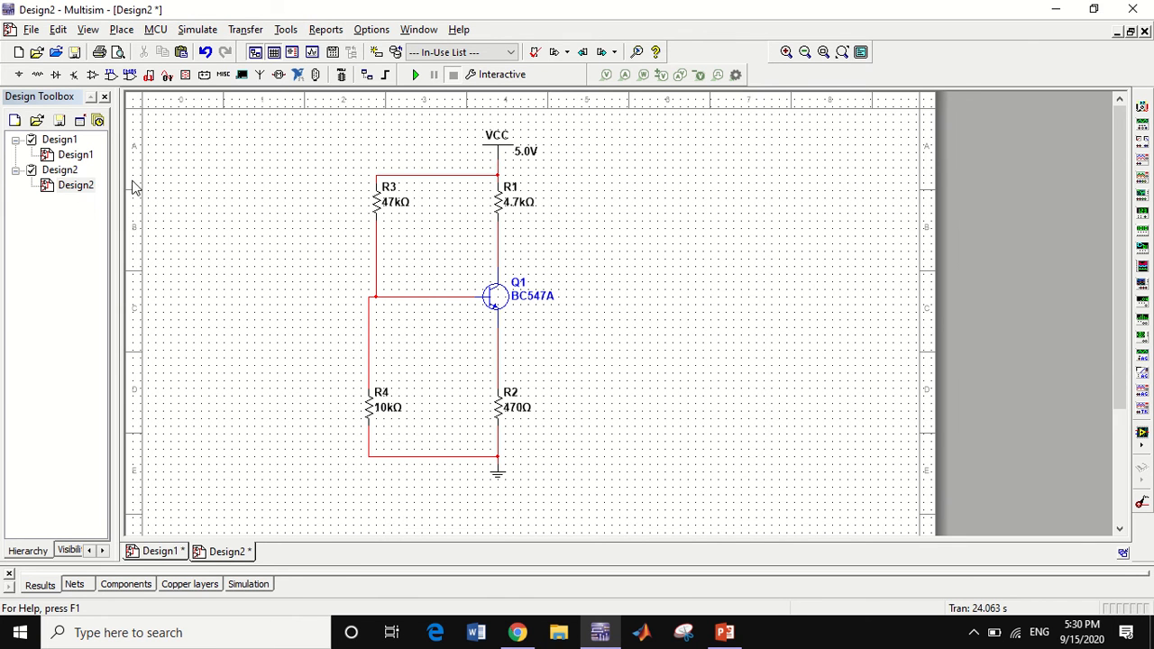
# Place a horizontal 10 µF capacitor to the left of the transistor's base line
pyautogui.click(37, 76)
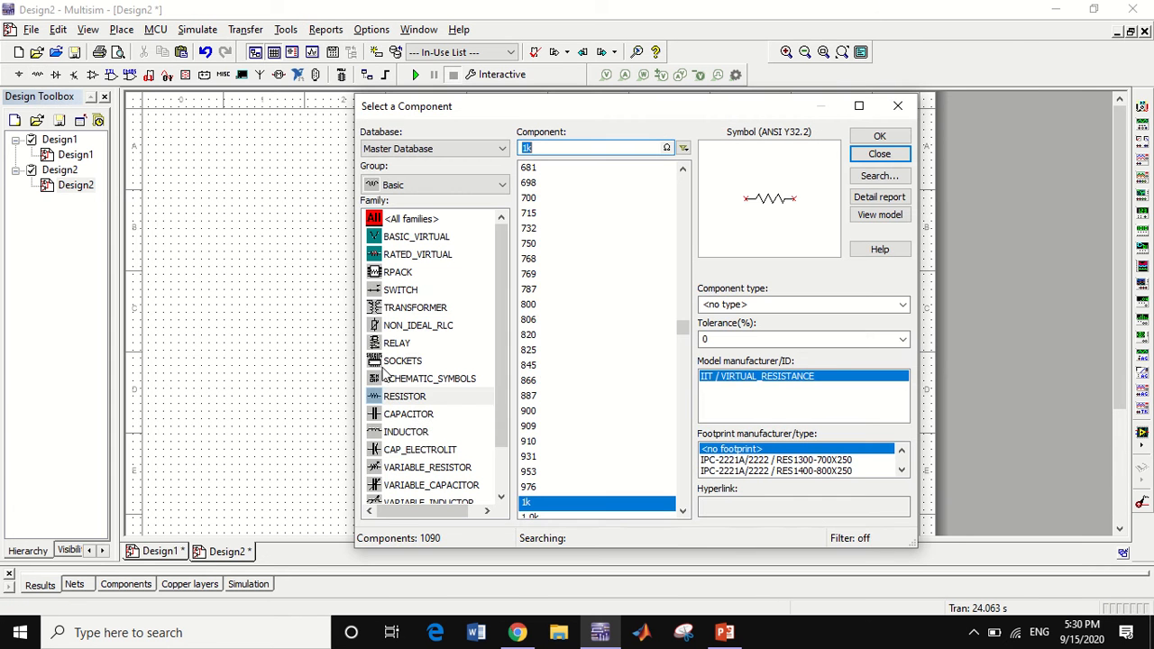
pyautogui.click(424, 414)
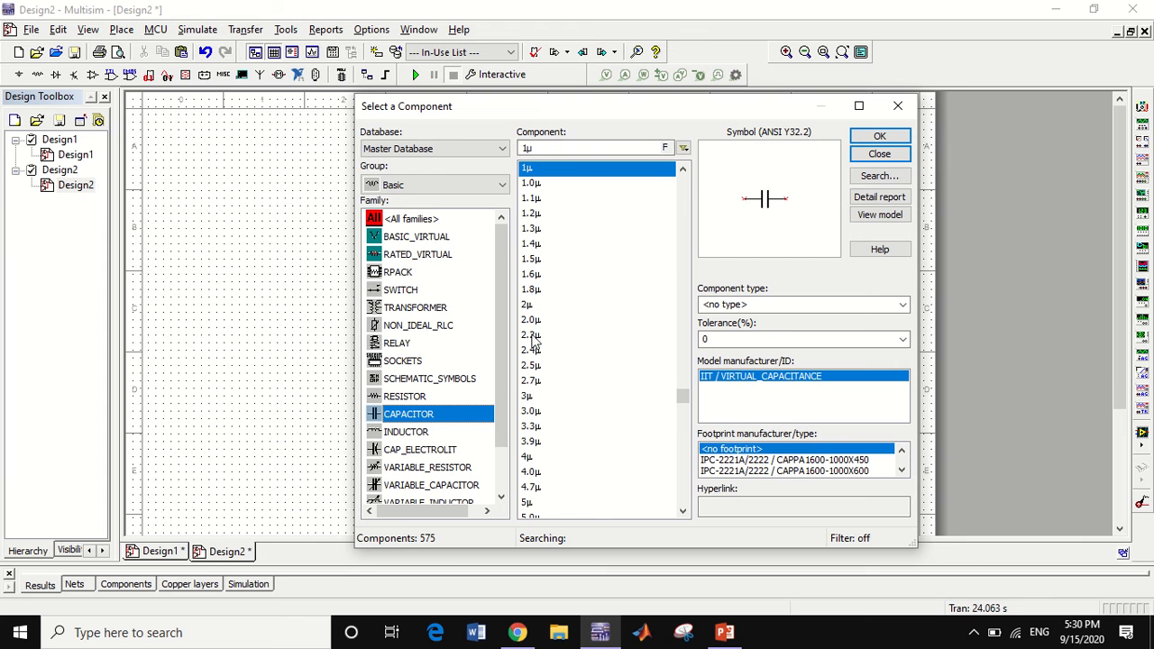
pyautogui.click(684, 510)
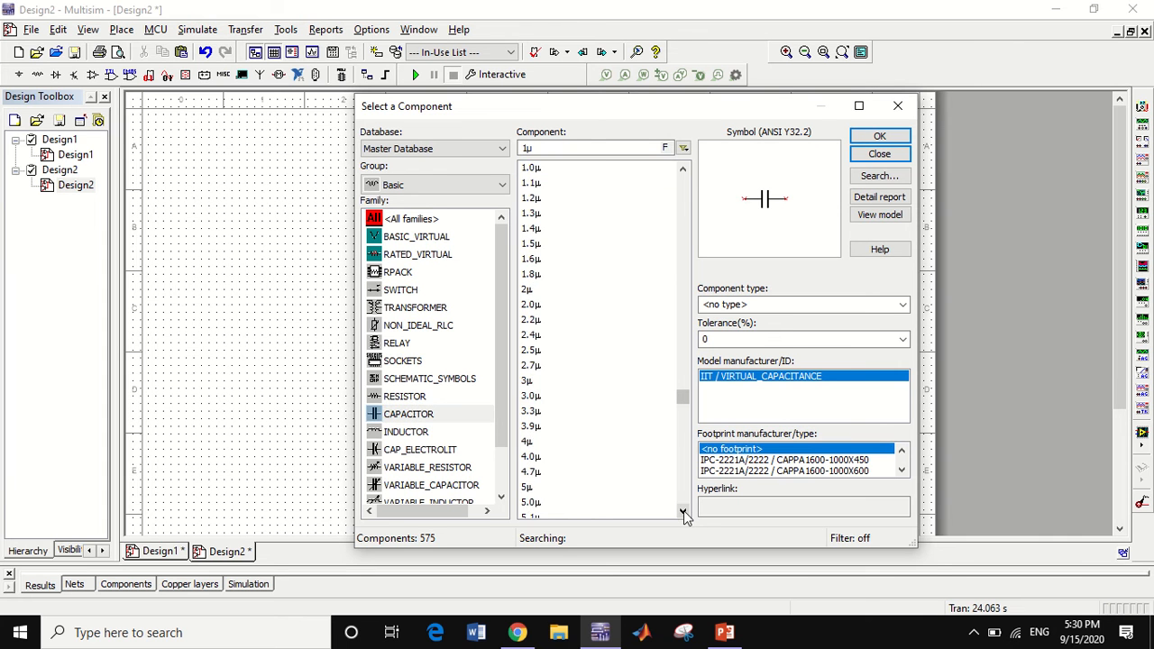
pyautogui.click(683, 510)
pyautogui.click(683, 510)
pyautogui.click(683, 510)
pyautogui.click(683, 510)
pyautogui.click(684, 510)
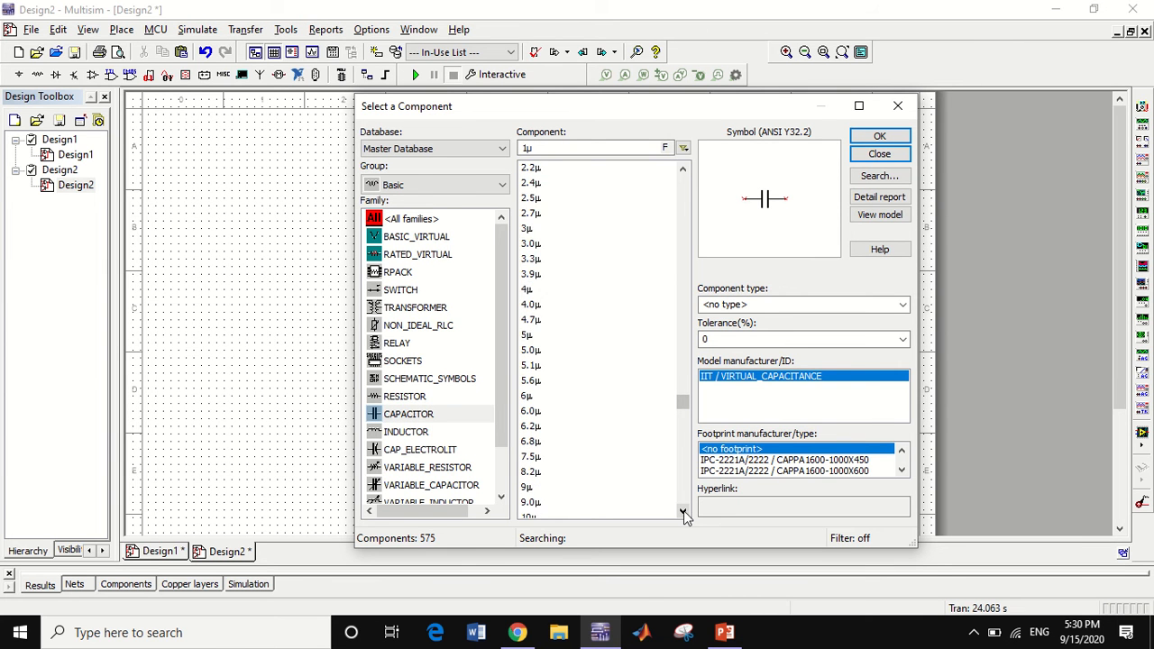
pyautogui.click(683, 510)
pyautogui.click(683, 510)
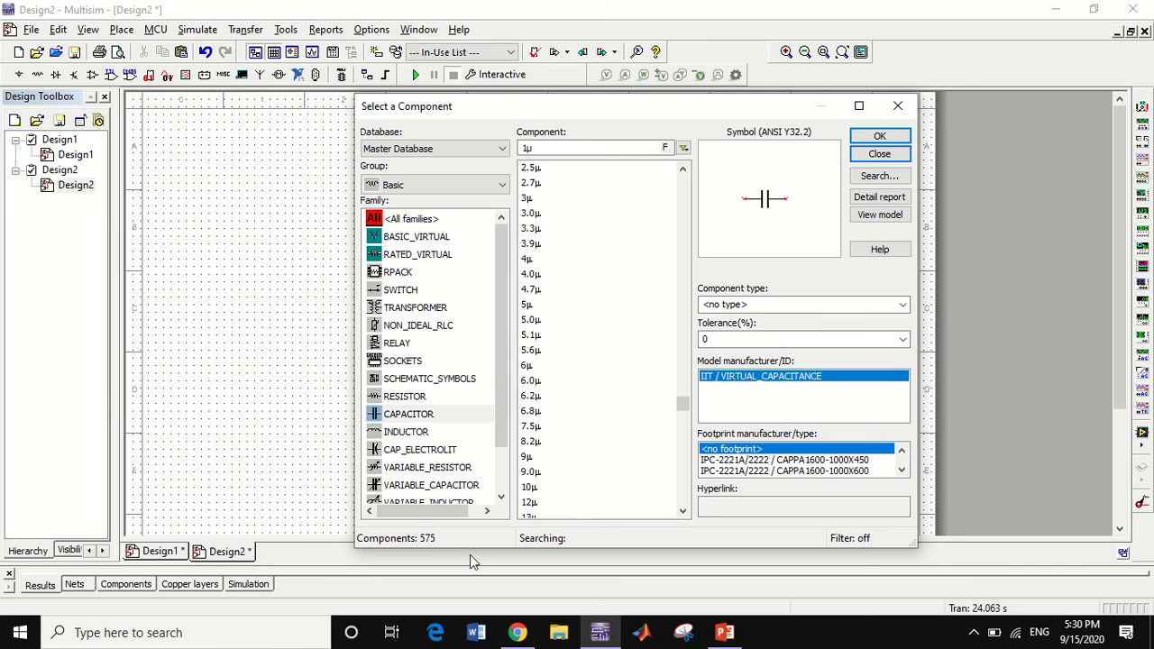
pyautogui.click(529, 487)
pyautogui.click(867, 135)
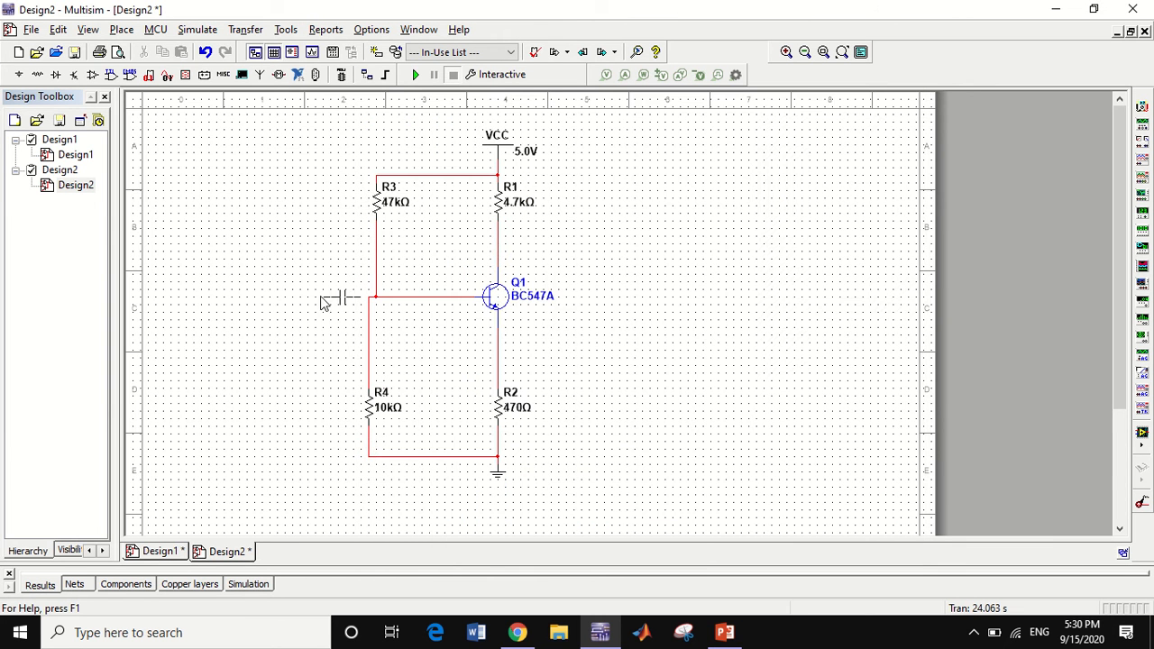
pyautogui.click(268, 290)
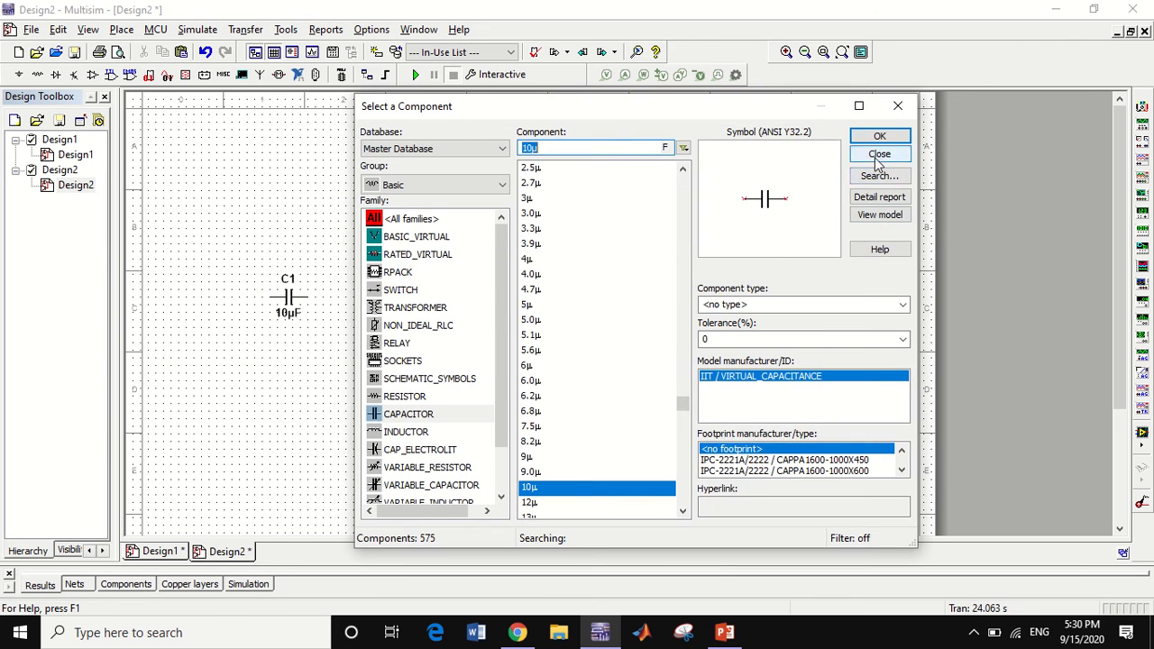
pyautogui.click(877, 155)
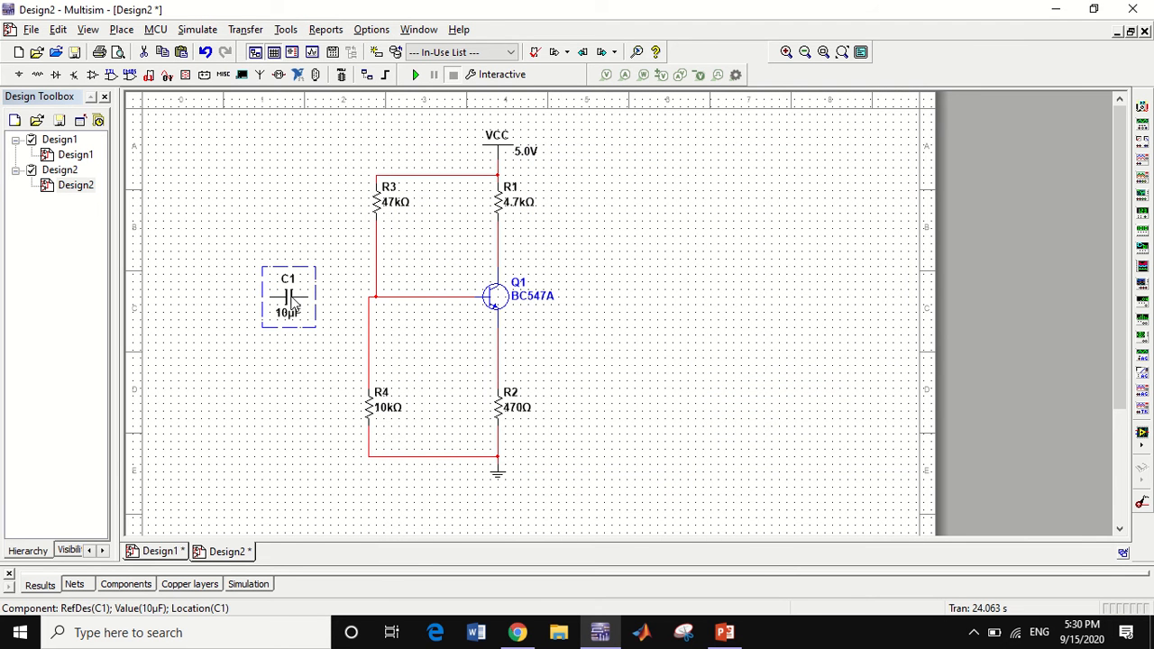
# Copy the 10 µF capacitor beside the collector and vertically beside R2, and wire C1 to the base, C2 to the collector and C3 across R2
pyautogui.hotkey('ctrl', 'v')
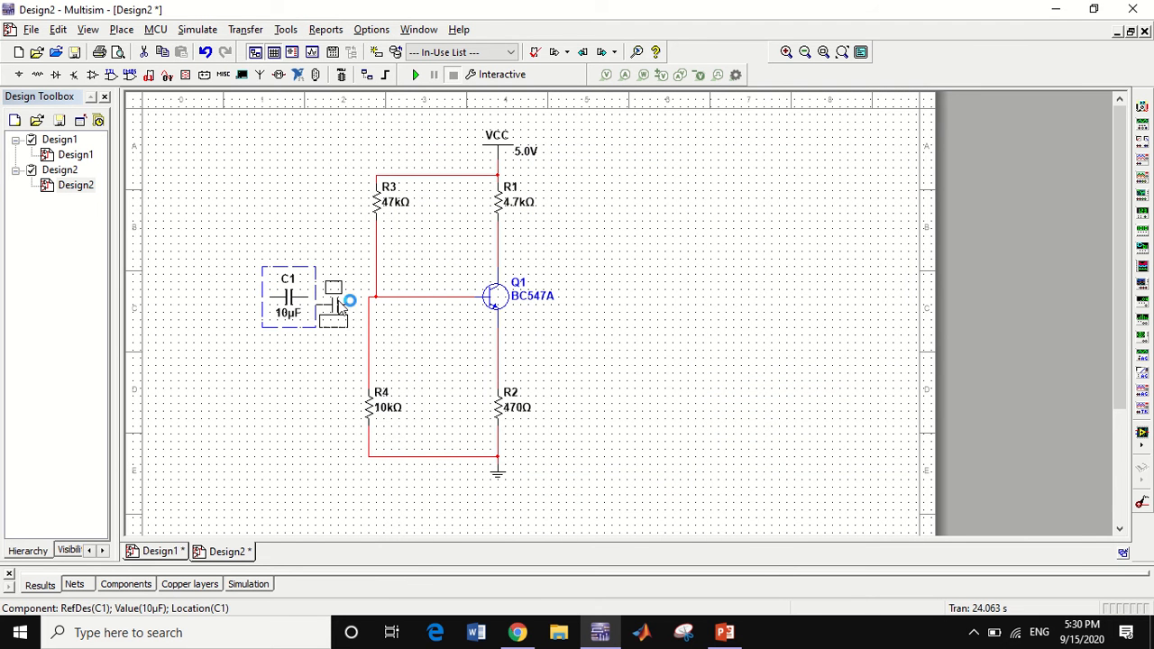
pyautogui.click(531, 253)
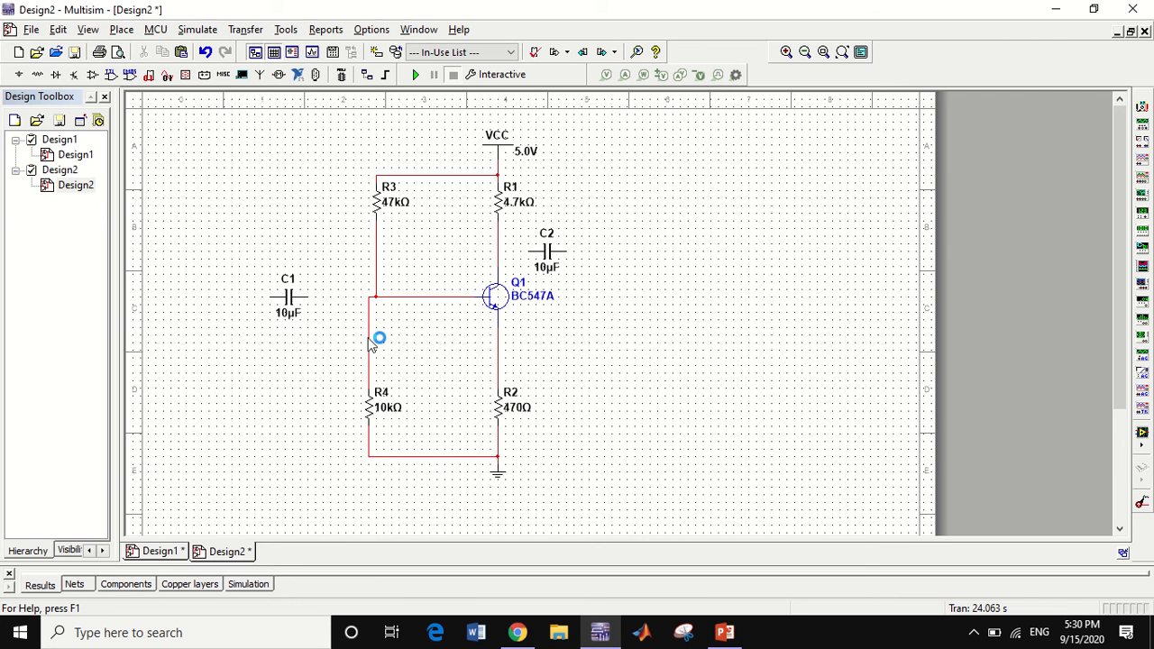
pyautogui.hotkey('ctrl', 'v')
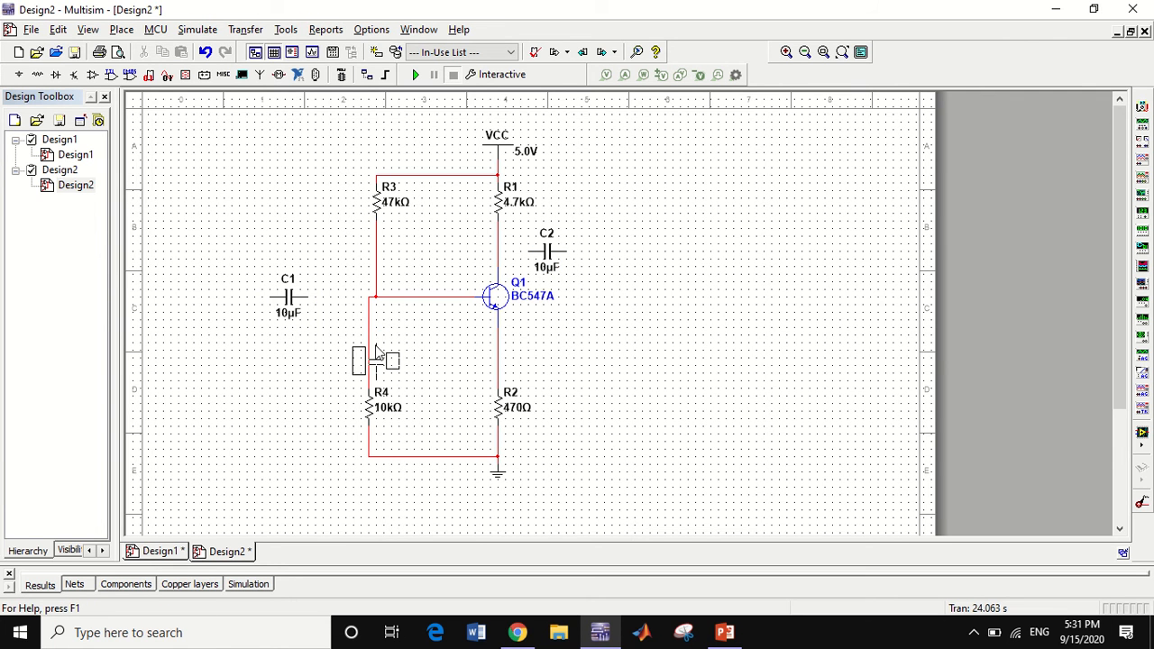
pyautogui.click(586, 382)
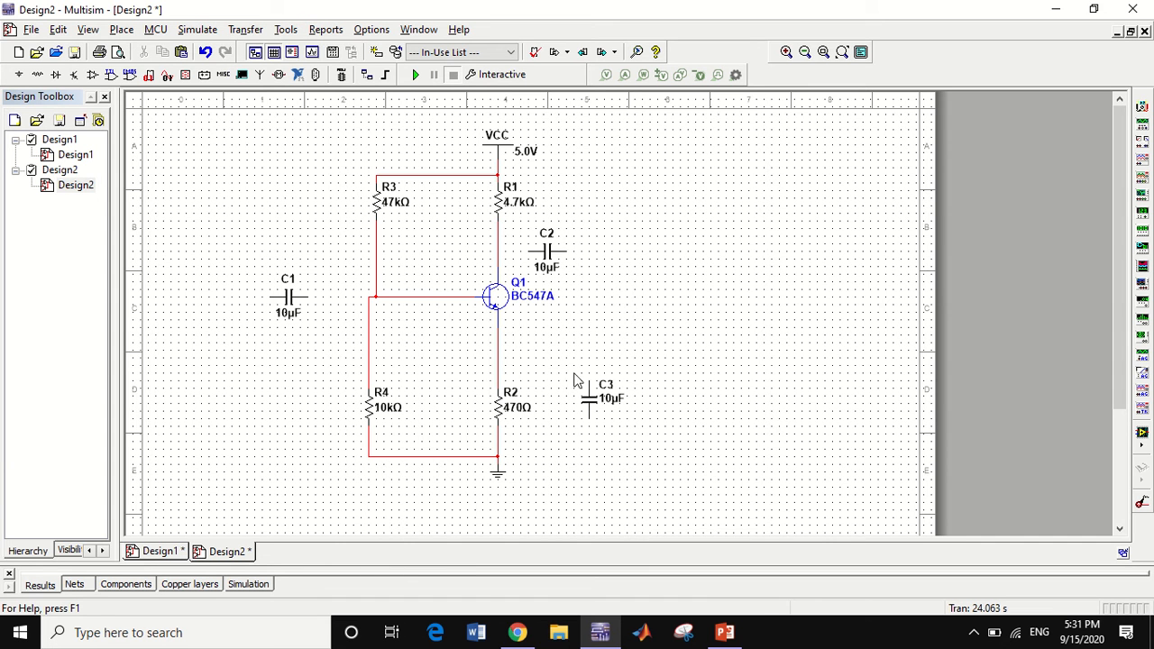
pyautogui.click(588, 381)
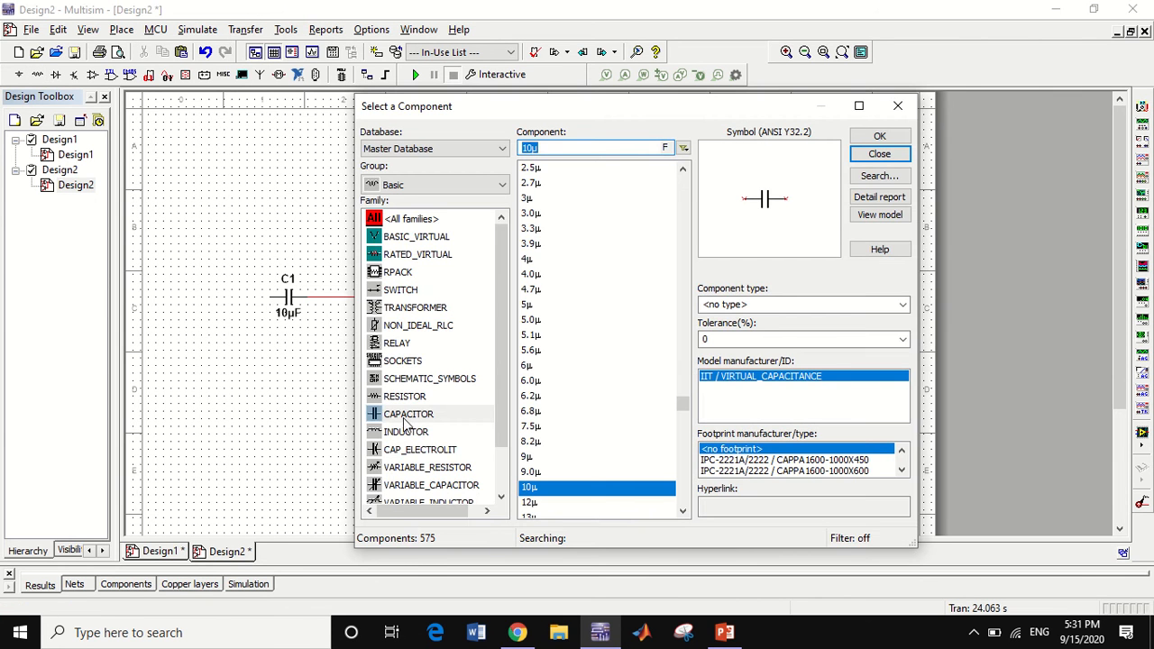
# Place a vertical 1k resistor to the right of C3 and wire it between C2's free end and the ground line
pyautogui.click(406, 397)
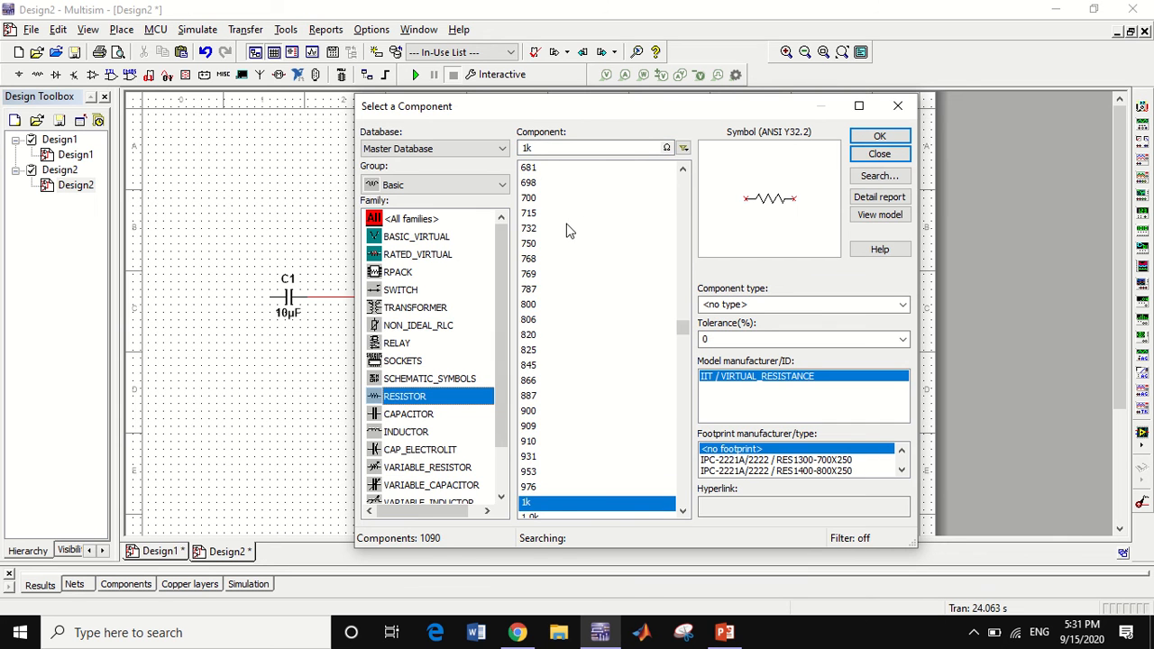
pyautogui.click(891, 140)
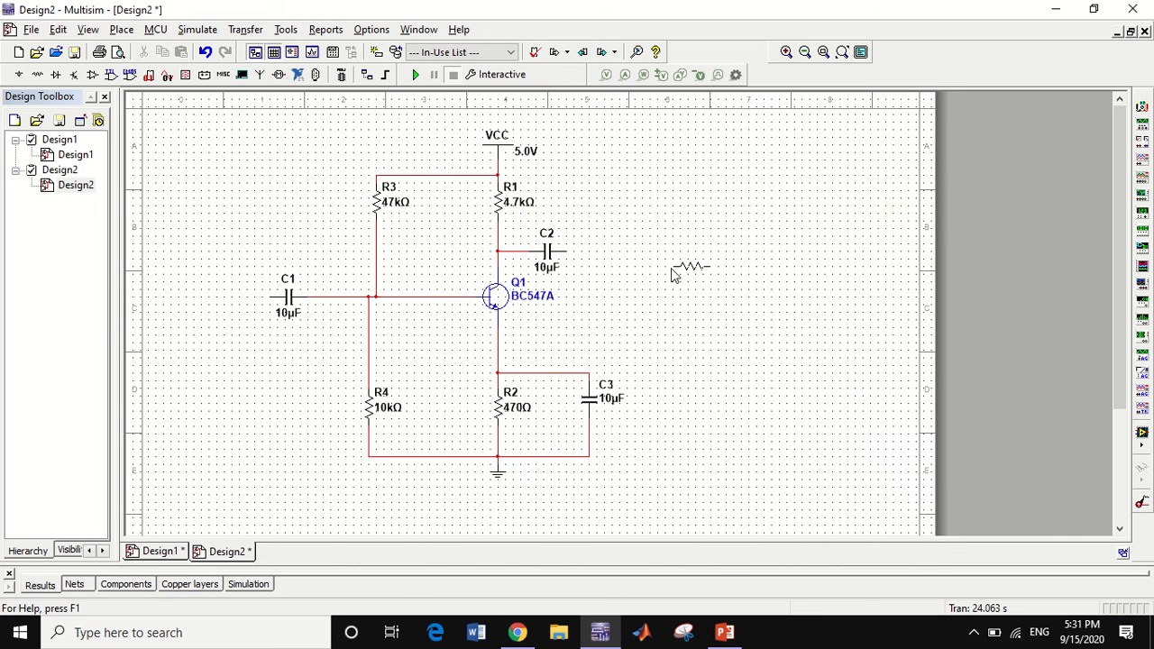
pyautogui.hotkey('ctrl', 'r')
pyautogui.click(667, 306)
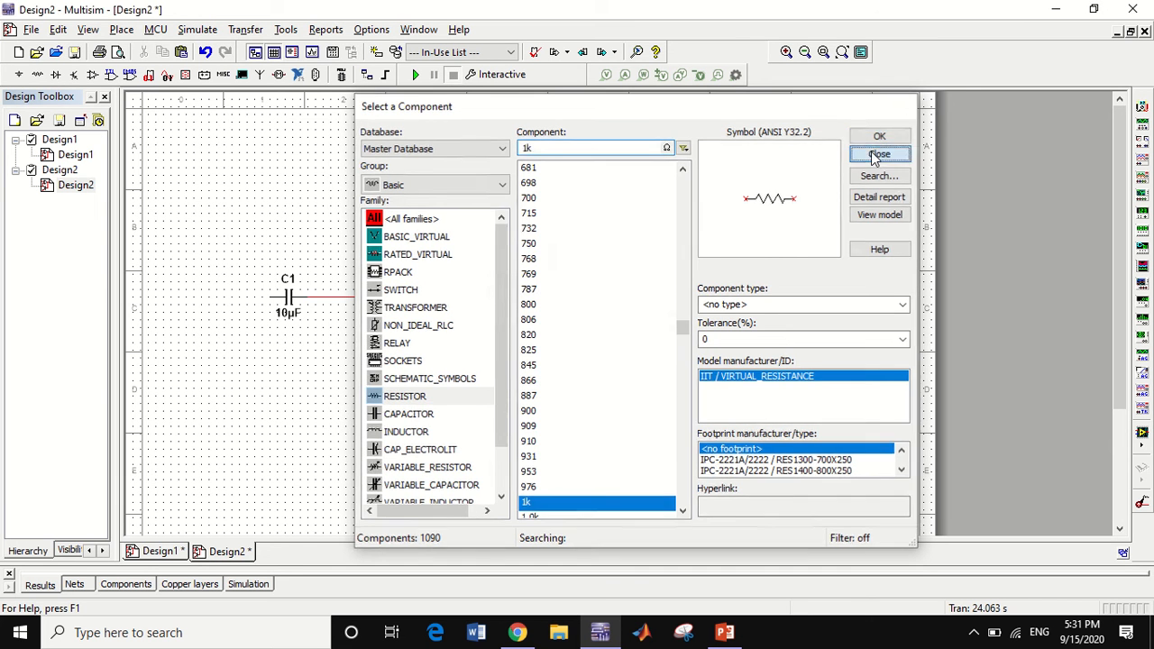
pyautogui.click(884, 153)
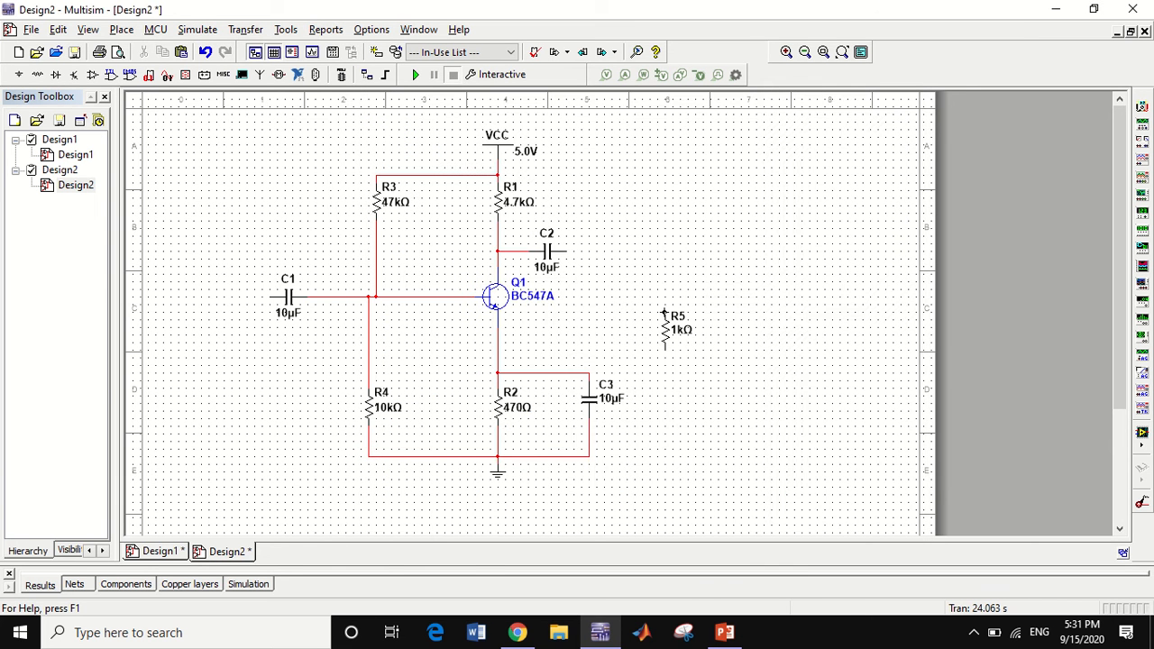
pyautogui.click(665, 313)
pyautogui.click(566, 251)
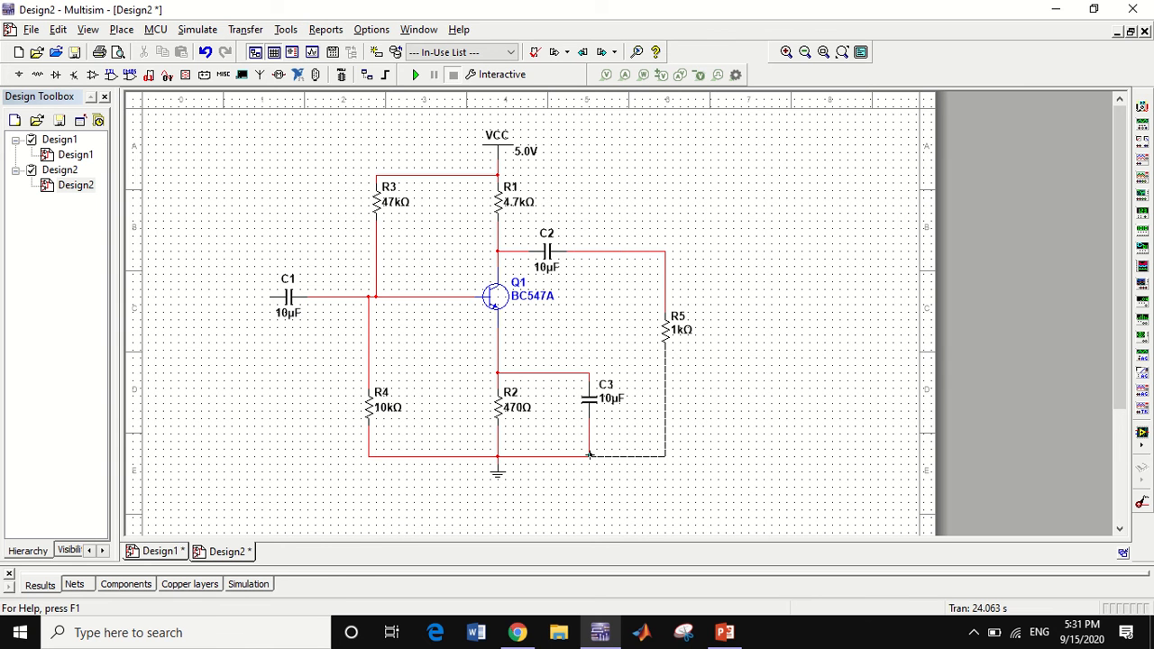
# Set the resistance of load resistor R5 to 47k
pyautogui.click(678, 329)
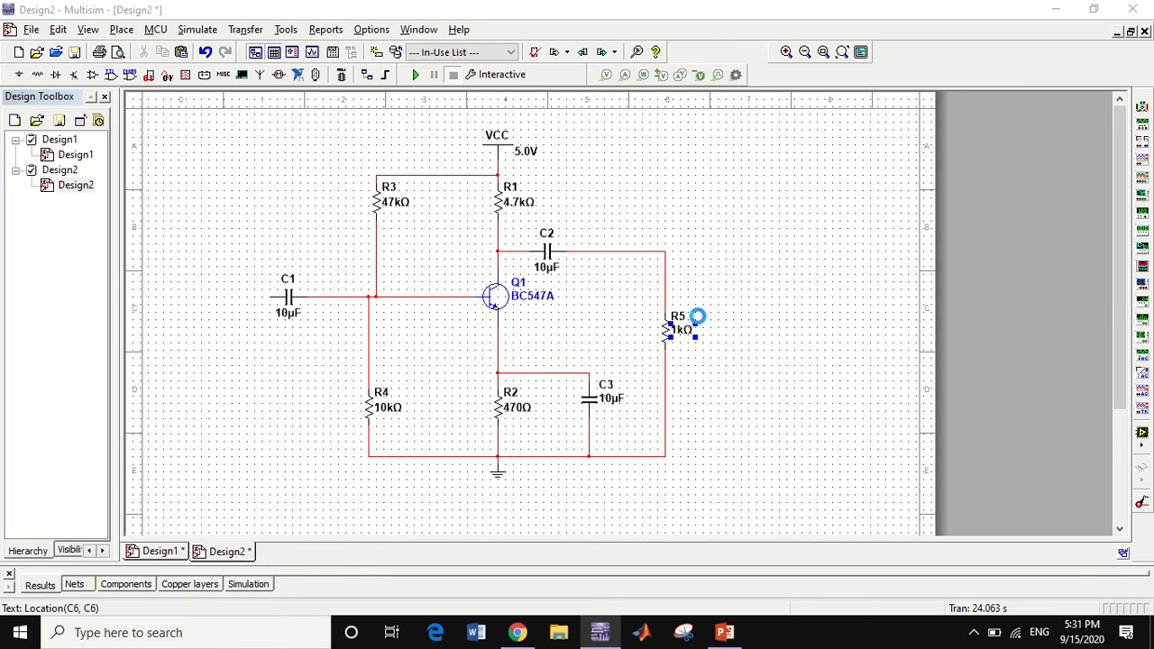
pyautogui.doubleClick(696, 328)
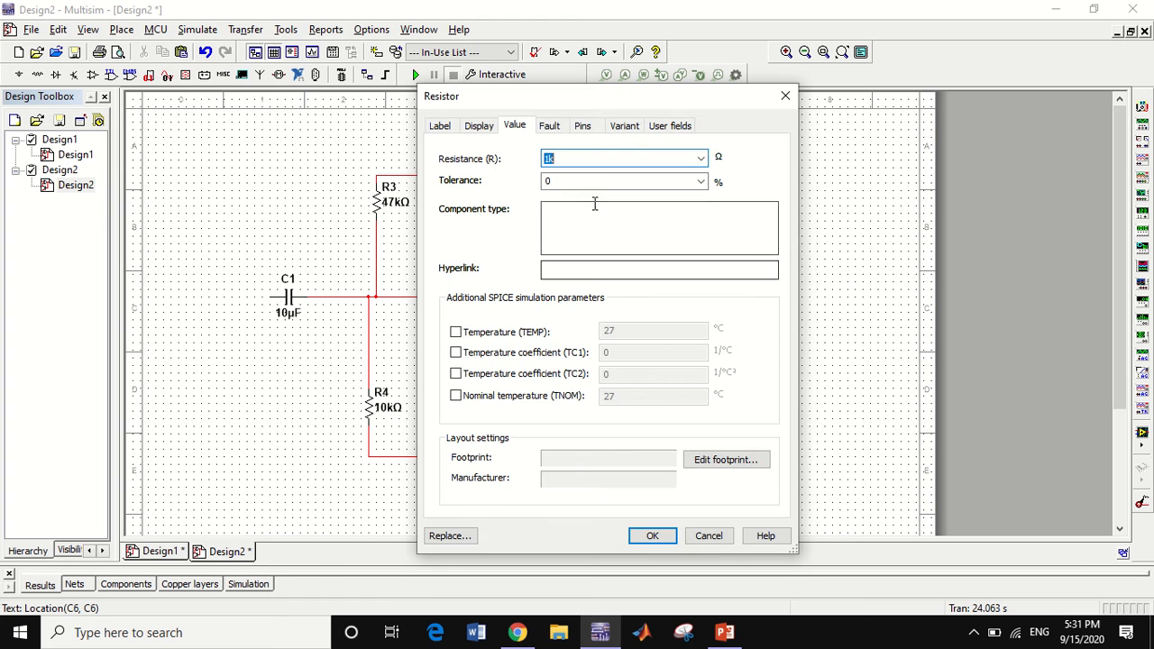
pyautogui.press('Right')
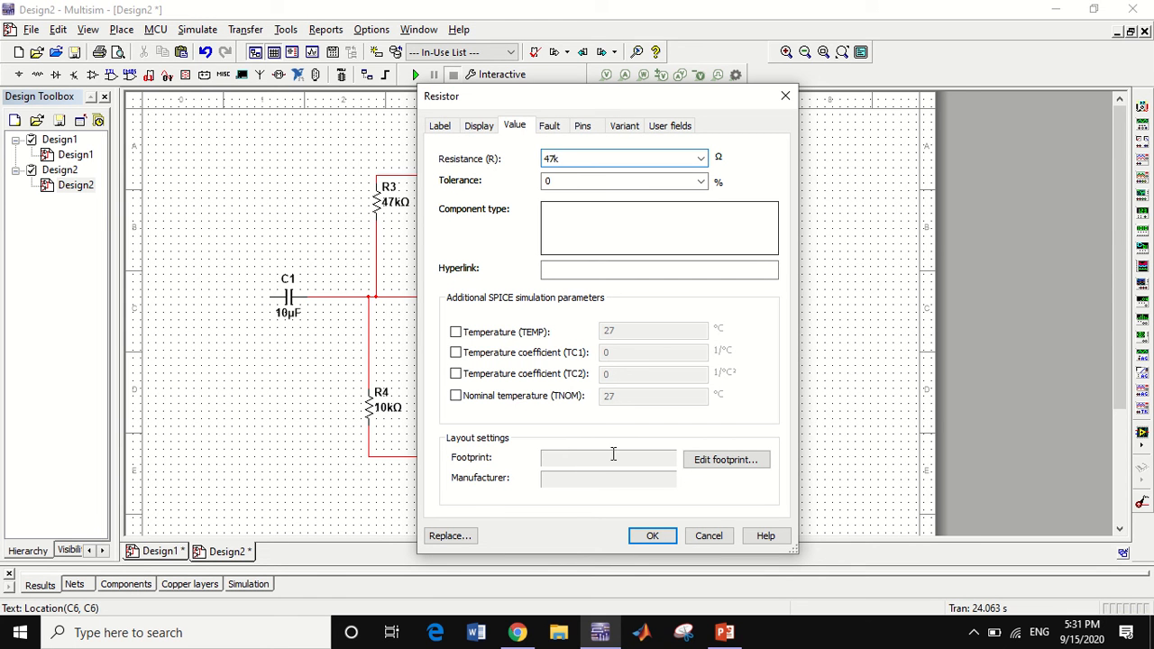
pyautogui.click(649, 533)
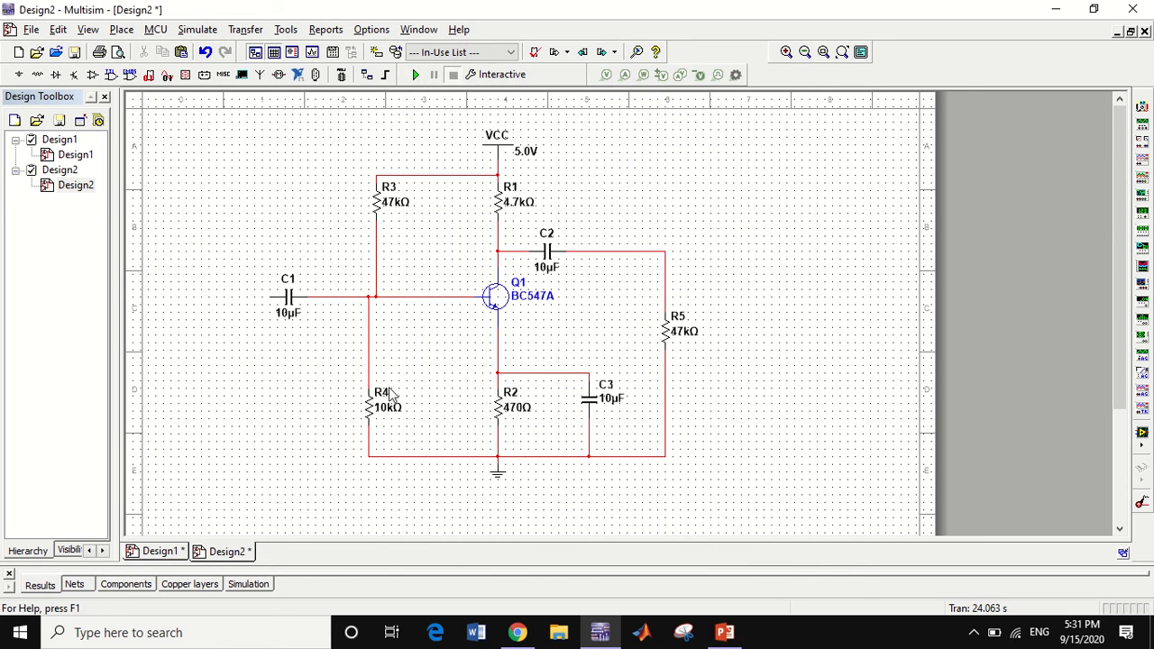
# Place an AC_POWER source below and to the left of C1
pyautogui.click(19, 74)
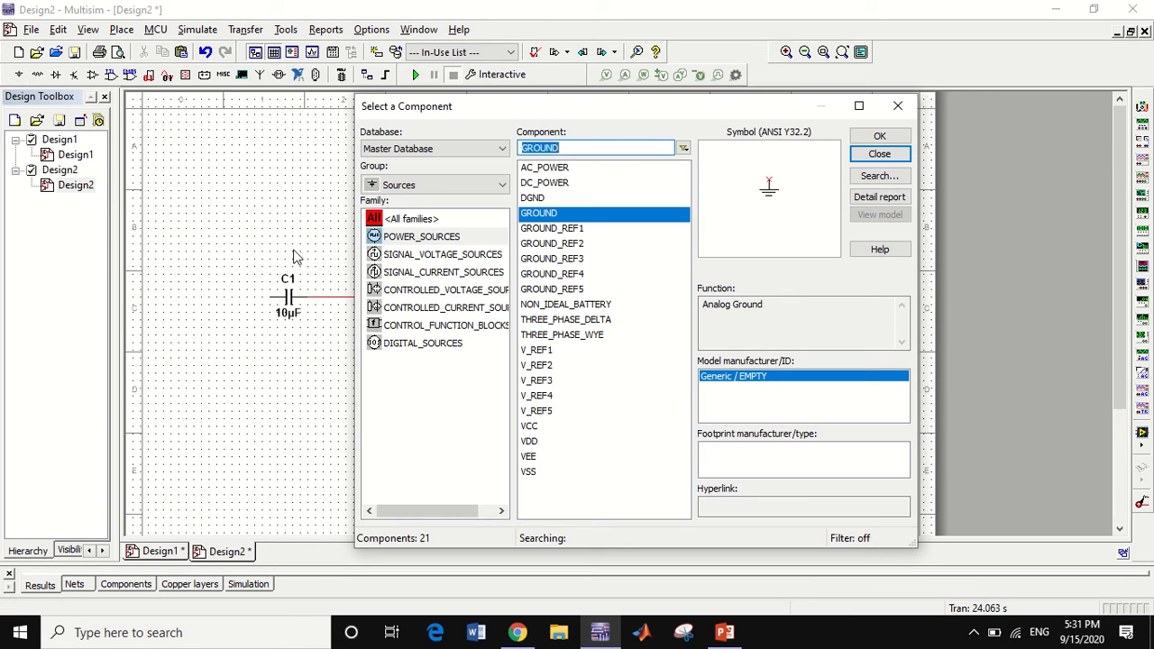
pyautogui.click(554, 169)
pyautogui.click(876, 136)
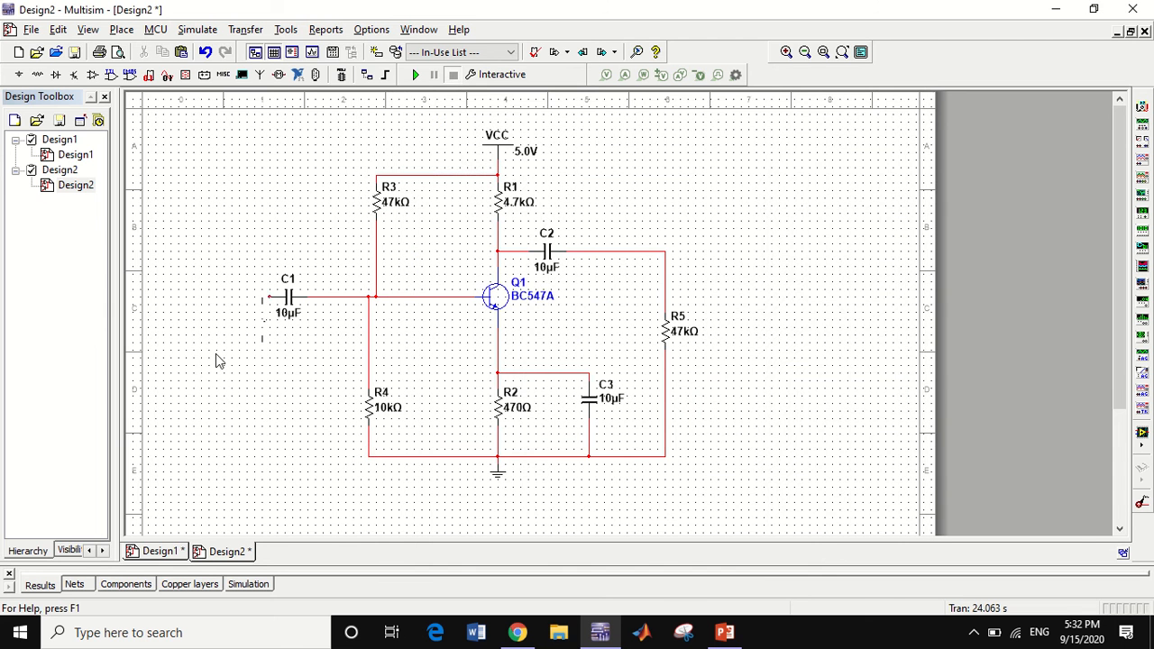
pyautogui.click(209, 406)
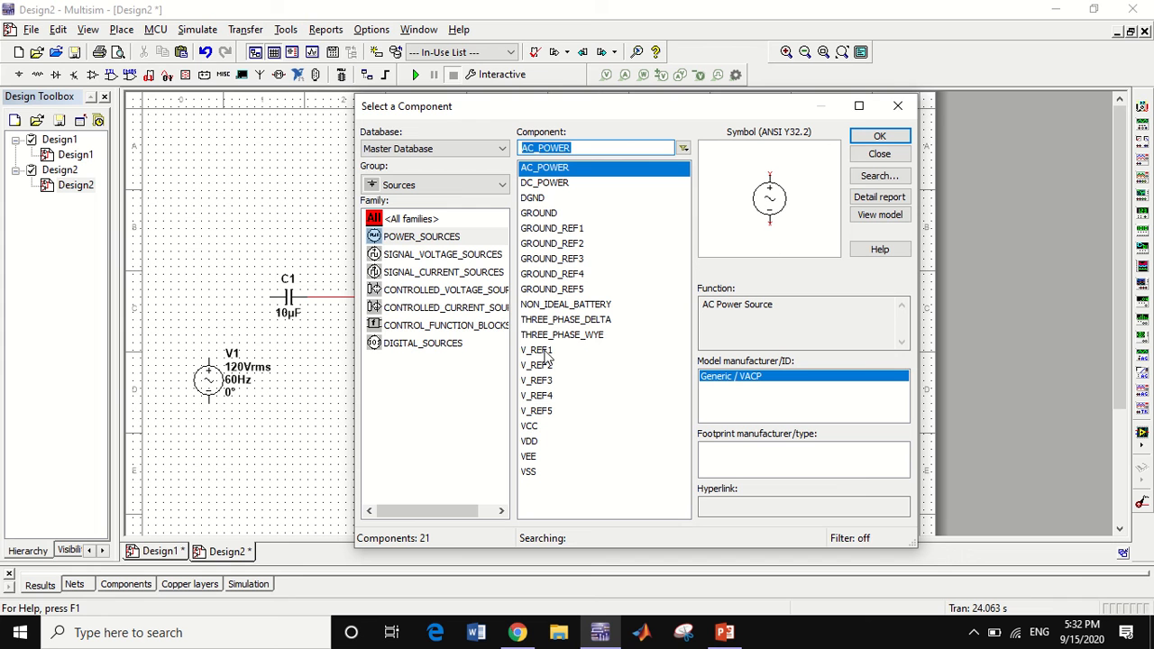
# Replace the AC_POWER source with an AC_VOLTAGE signal source positioned below and to the left of C1
pyautogui.click(427, 238)
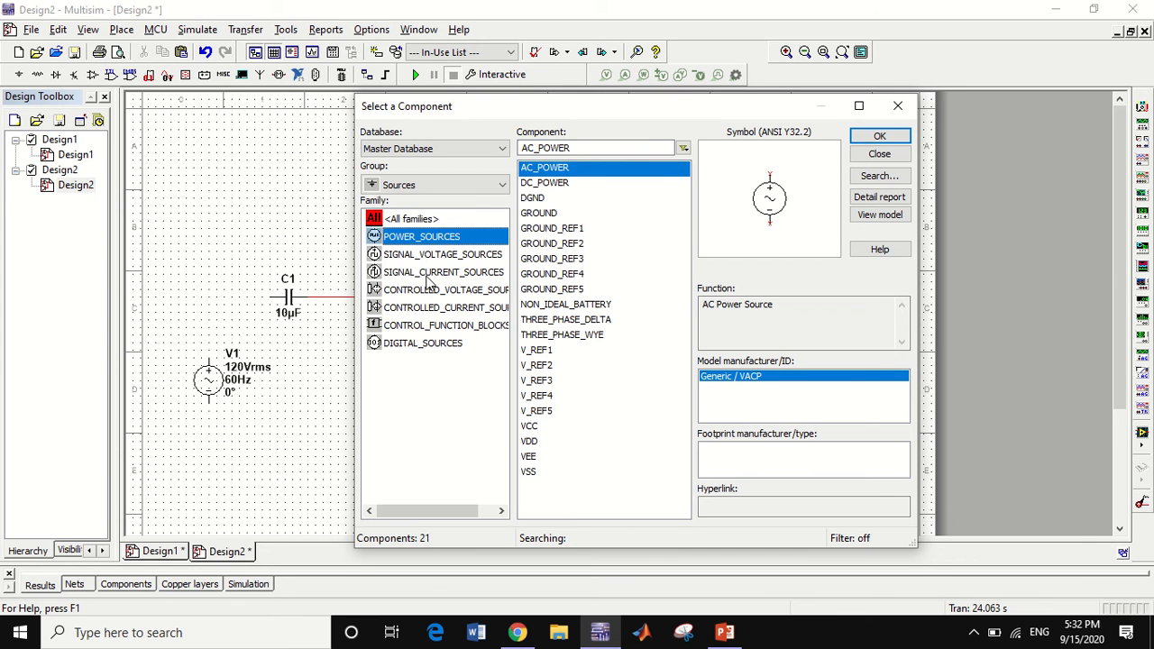
pyautogui.click(438, 256)
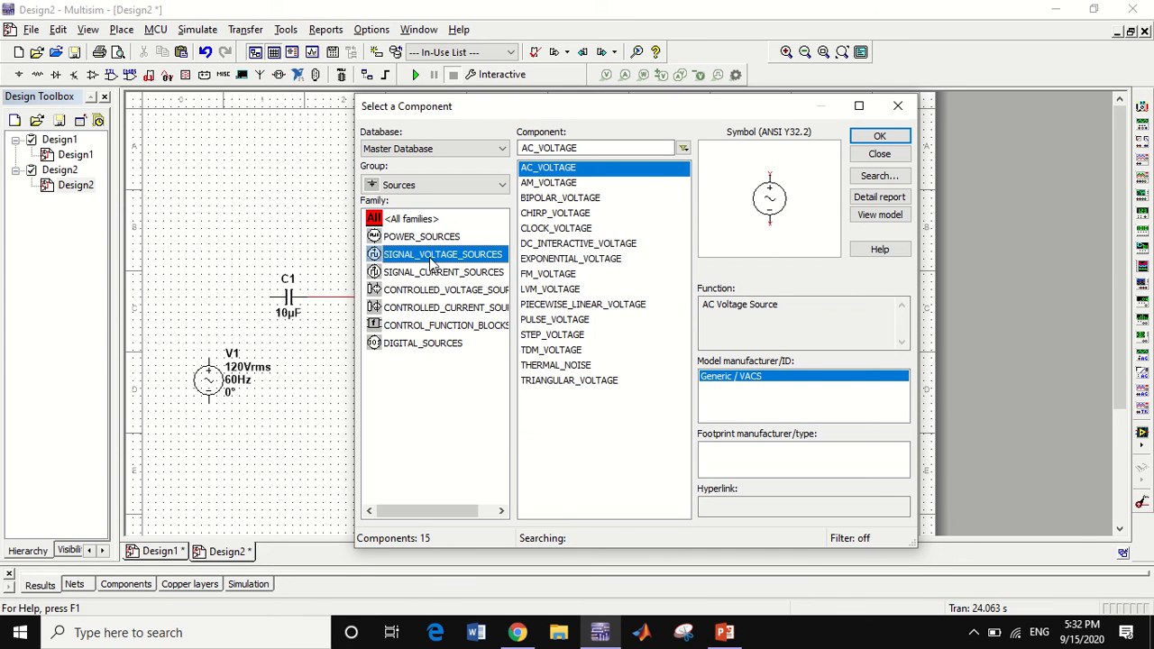
pyautogui.click(879, 136)
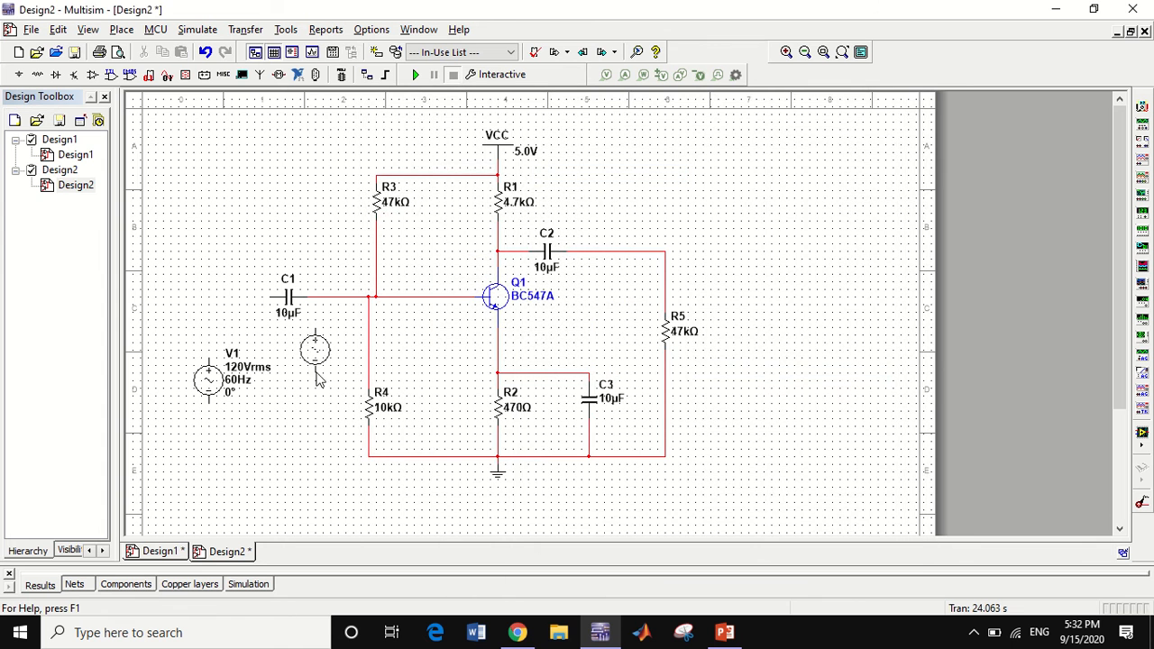
pyautogui.click(299, 399)
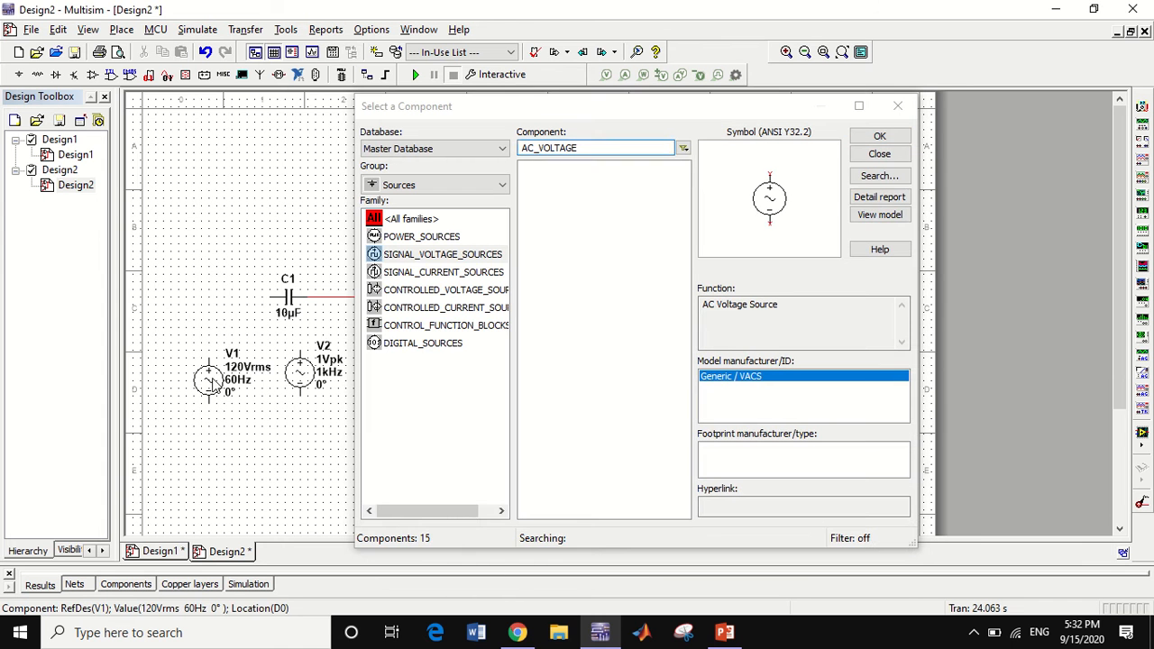
pyautogui.press('Delete')
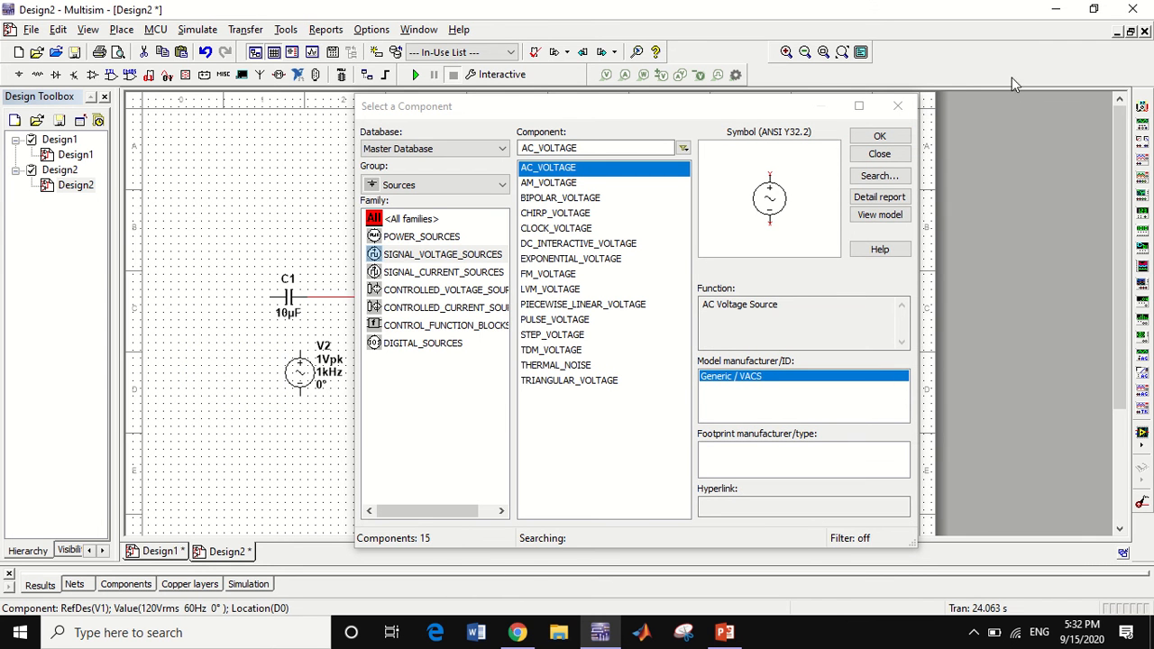
pyautogui.click(879, 155)
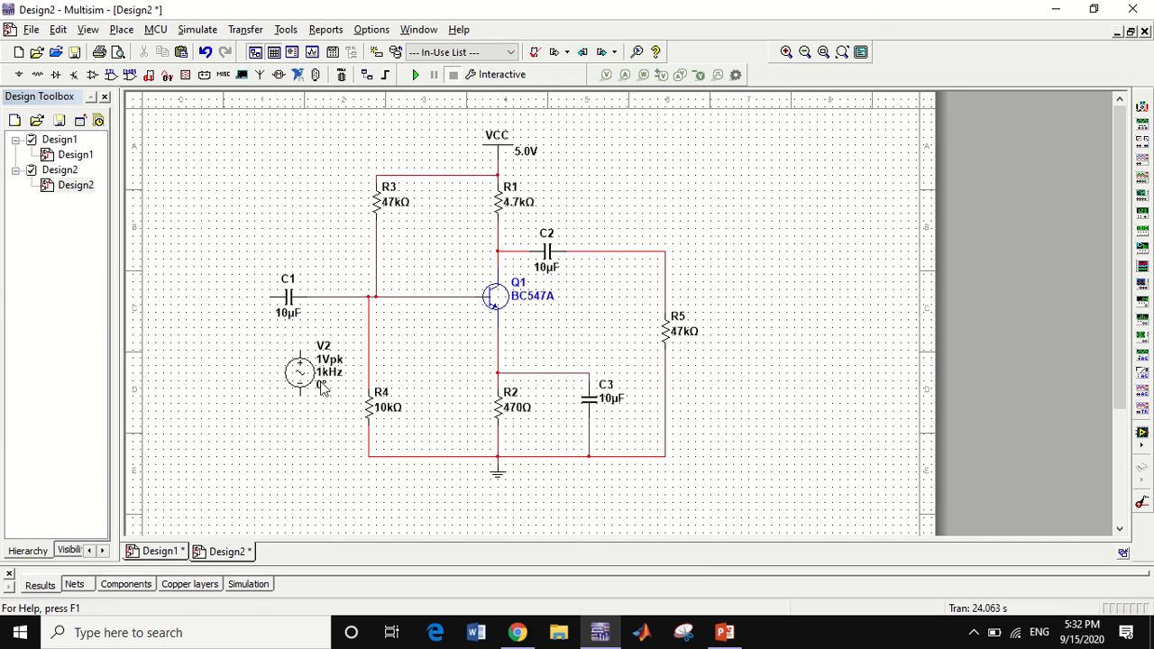
pyautogui.moveTo(302, 374); pyautogui.dragTo(218, 367)
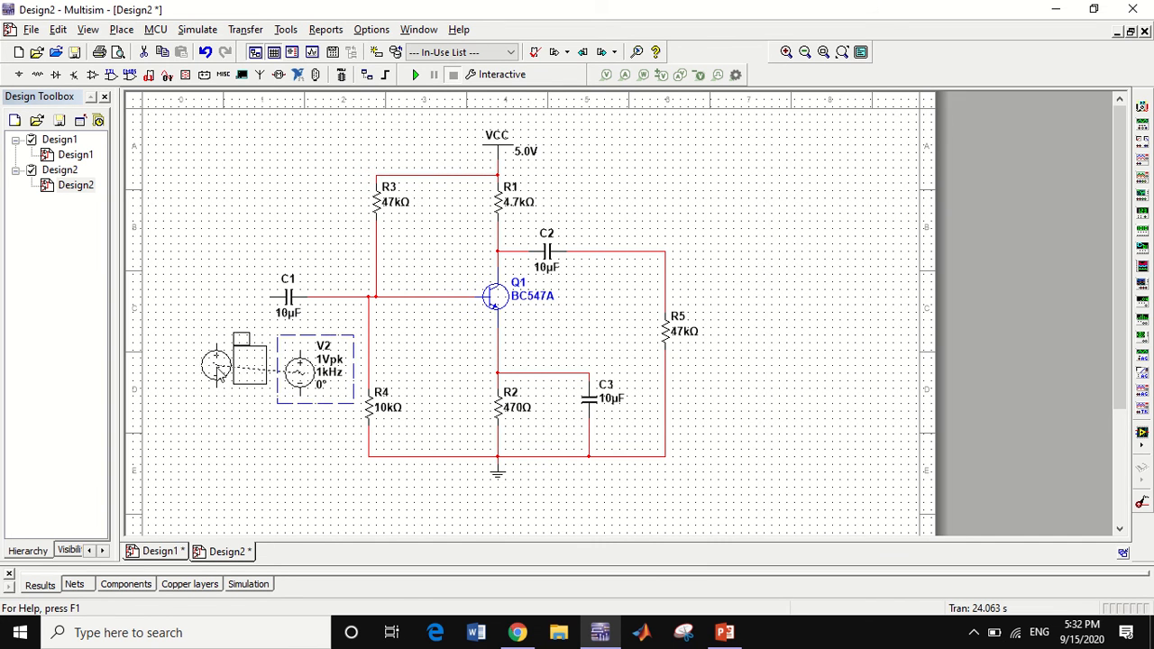
pyautogui.click(257, 426)
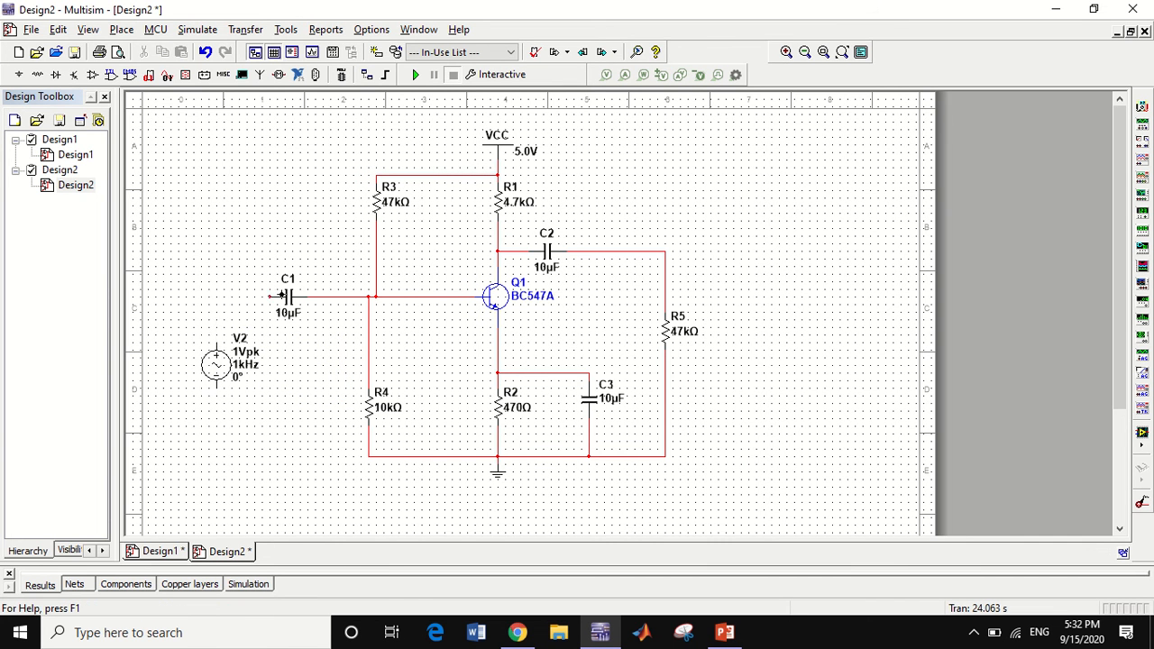
# Wire the AC voltage source between C1's free end and the ground line at R4
pyautogui.click(266, 295)
pyautogui.click(215, 387)
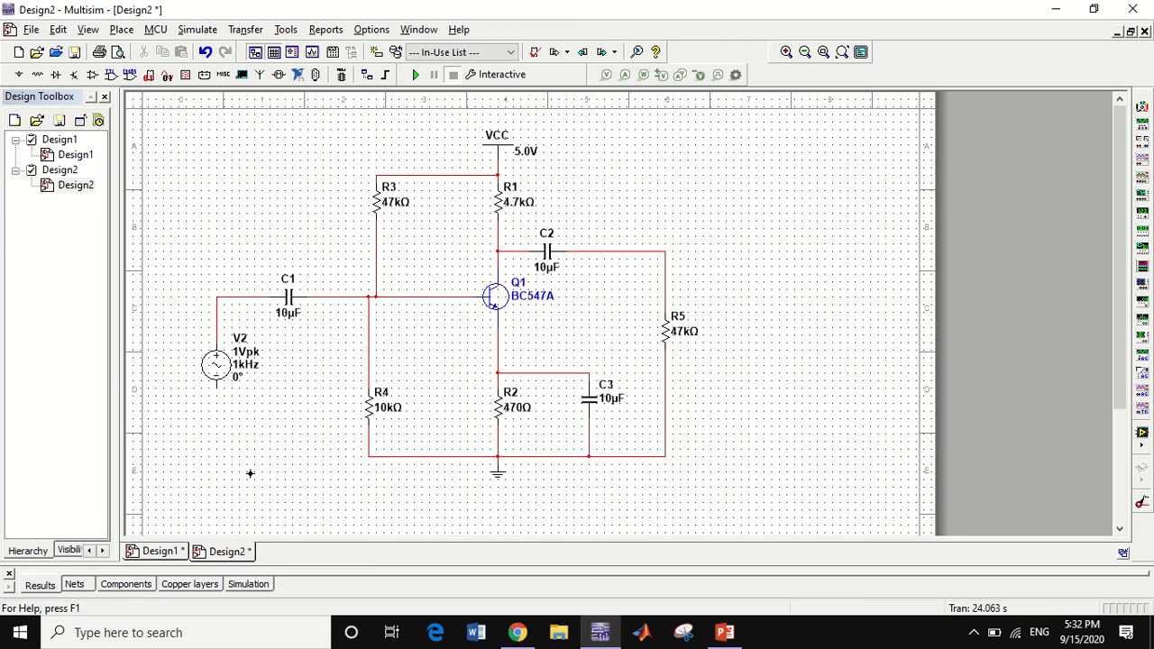
pyautogui.click(368, 456)
# Set the peak voltage of AC source V2 to 10 mV
pyautogui.click(246, 359)
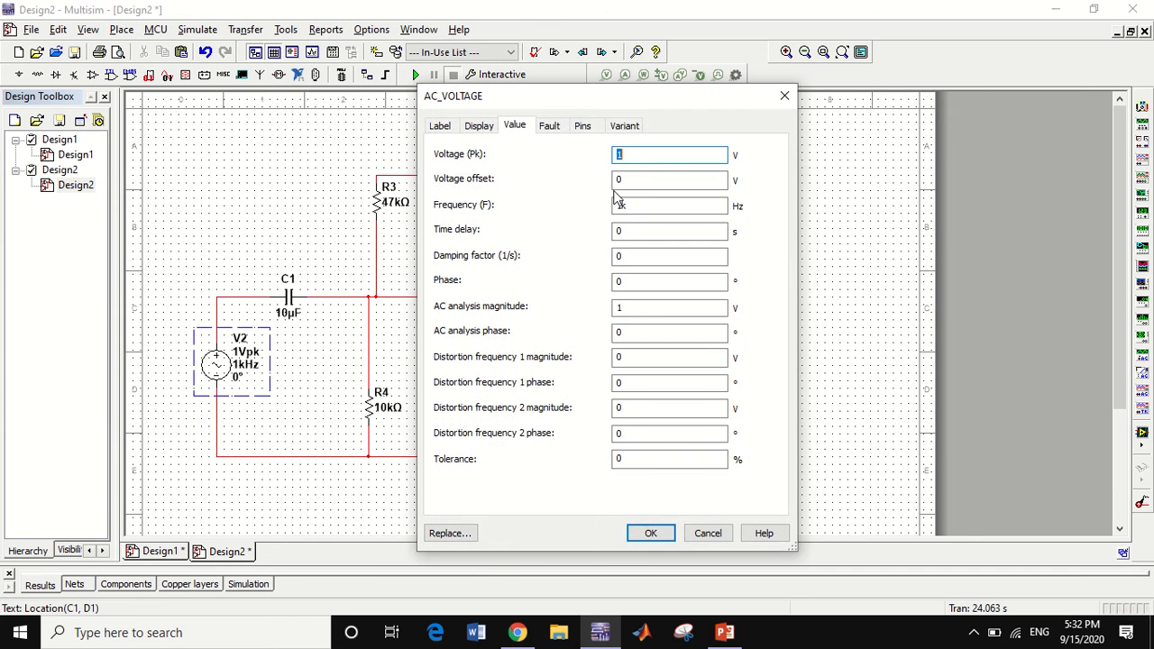
pyautogui.click(639, 156)
pyautogui.click(645, 537)
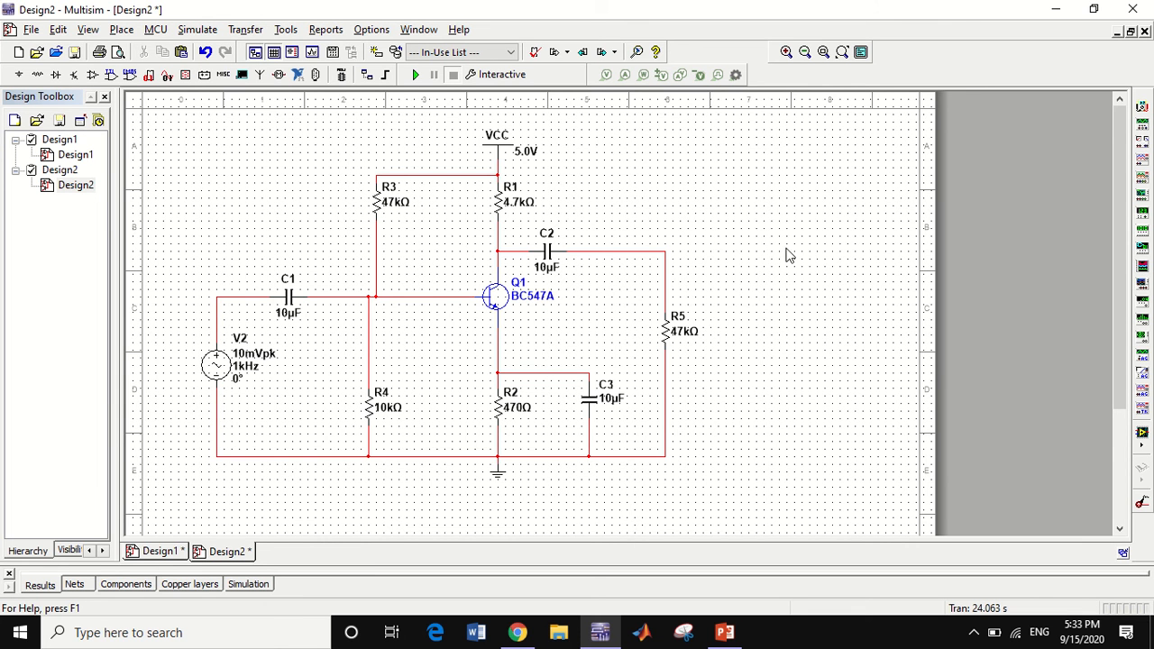
# Place a two-channel oscilloscope to the right of R5 and wire channel A's positive terminal to the node between V2 and C1
pyautogui.click(1146, 174)
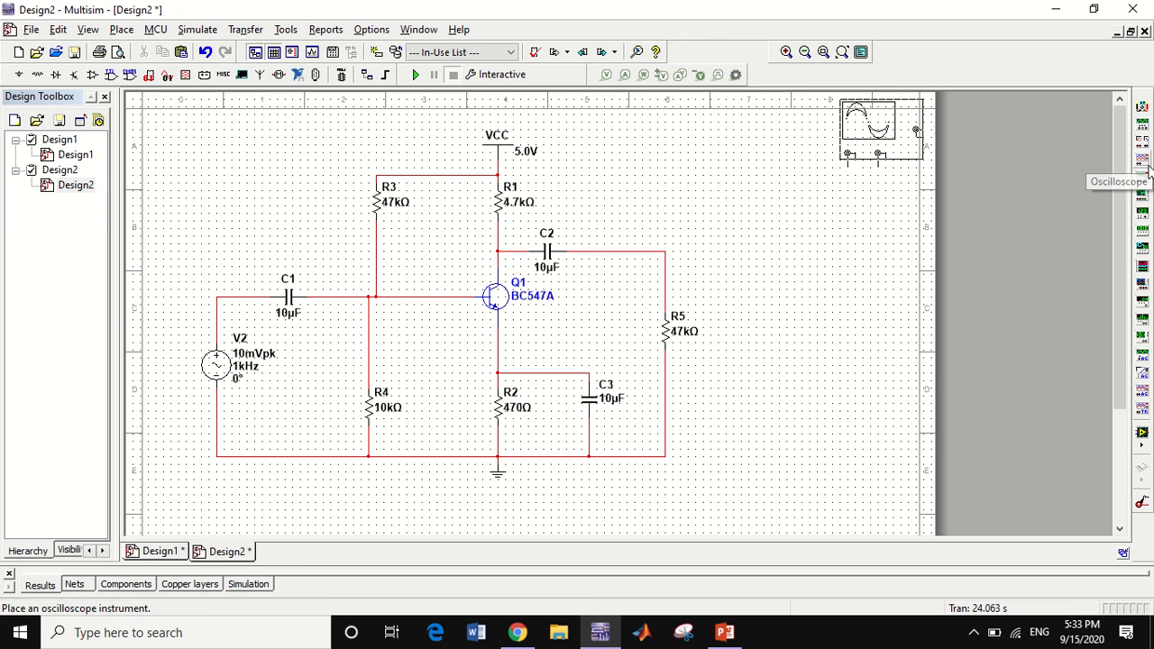
pyautogui.click(787, 257)
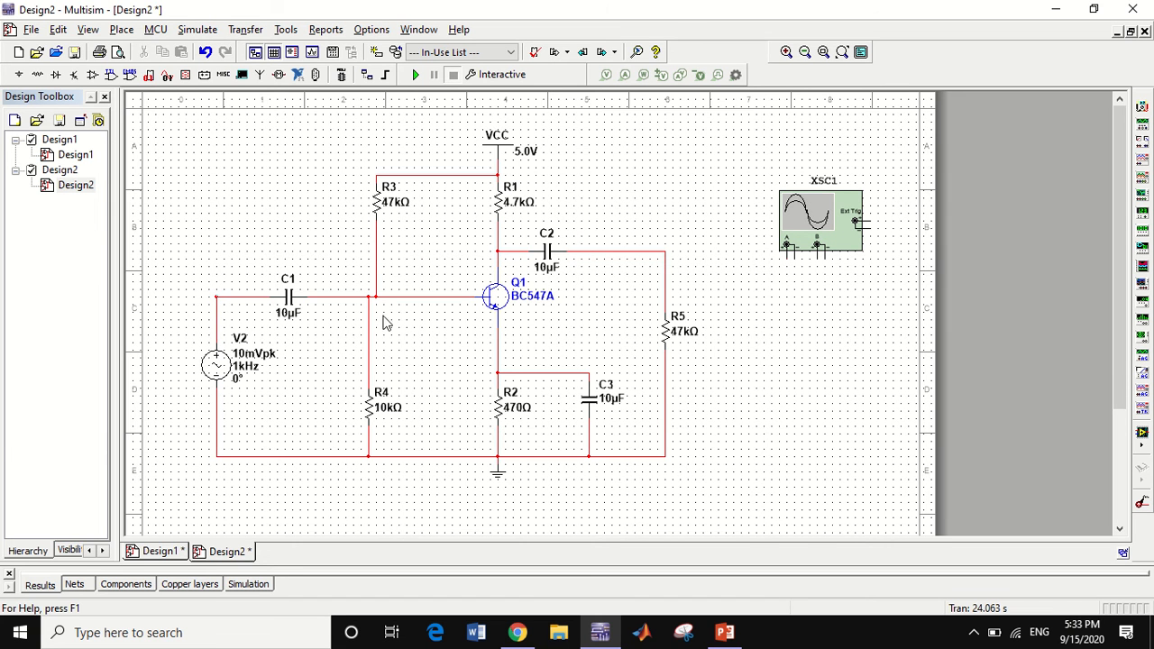
# Wire the negative terminals of oscilloscope channels A and B to the circuit's ground line
pyautogui.click(793, 255)
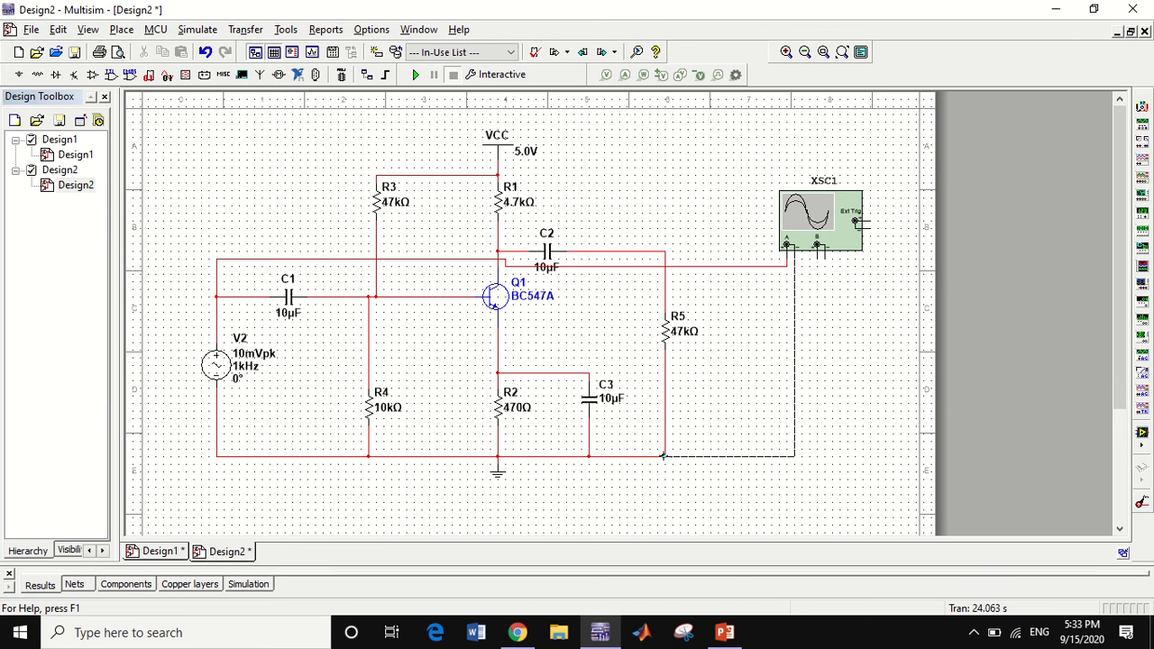
pyautogui.press('Escape')
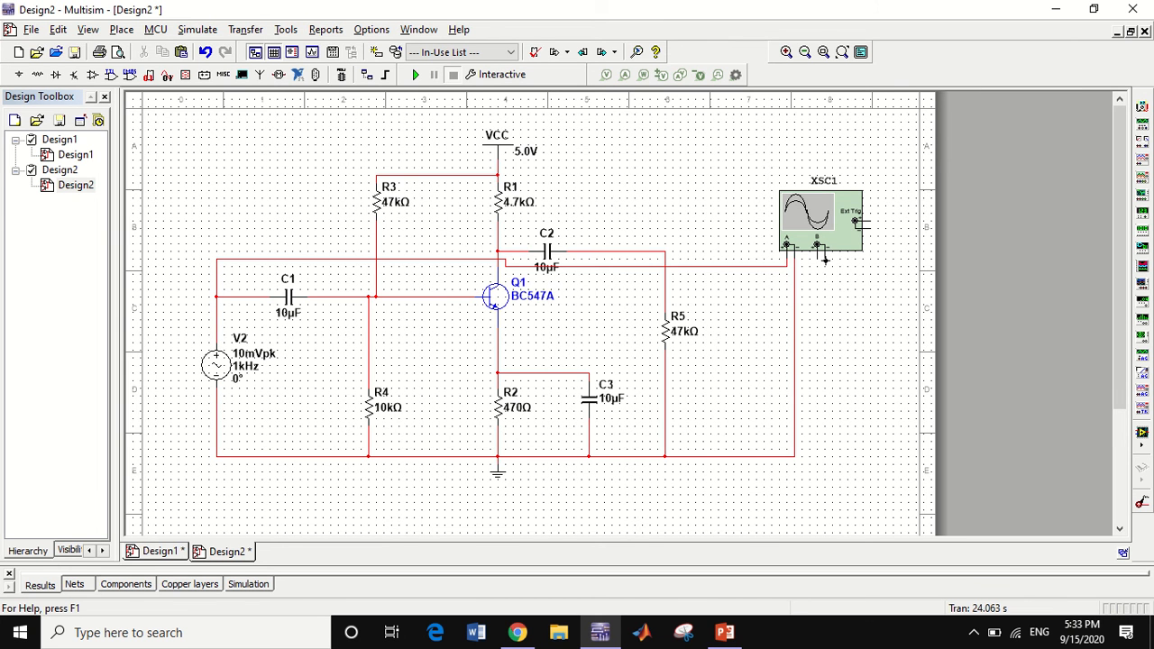
pyautogui.click(824, 259)
pyautogui.click(793, 455)
# Wire the oscilloscope's channel B positive terminal to the output line between C2 and R5
pyautogui.click(814, 258)
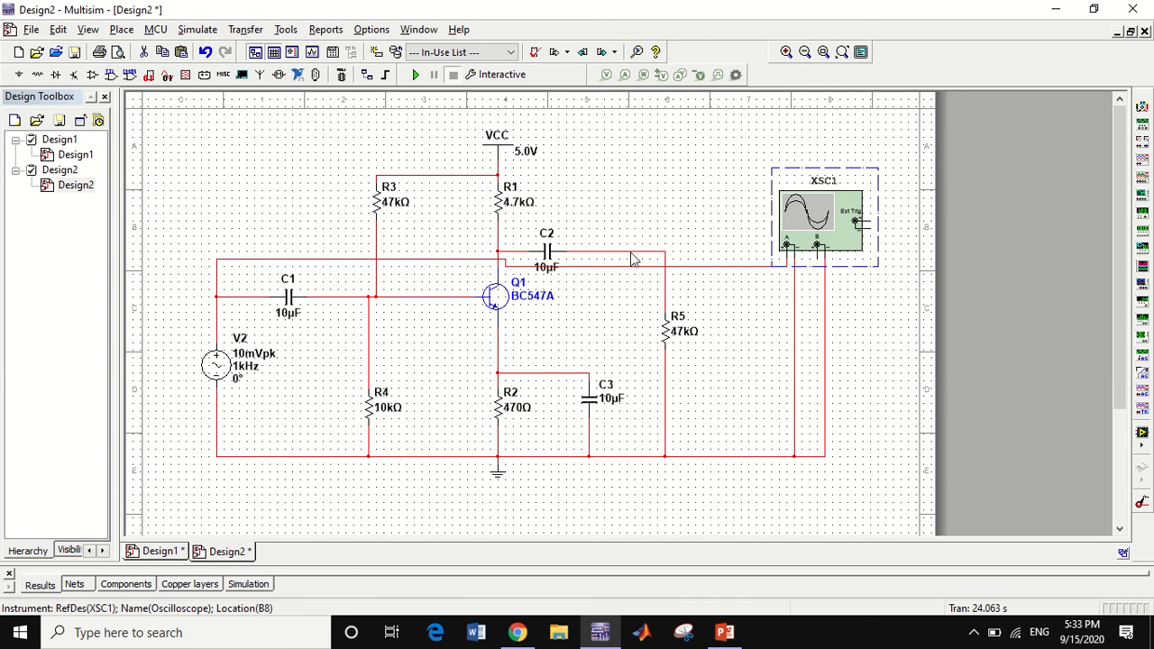
pyautogui.click(821, 261)
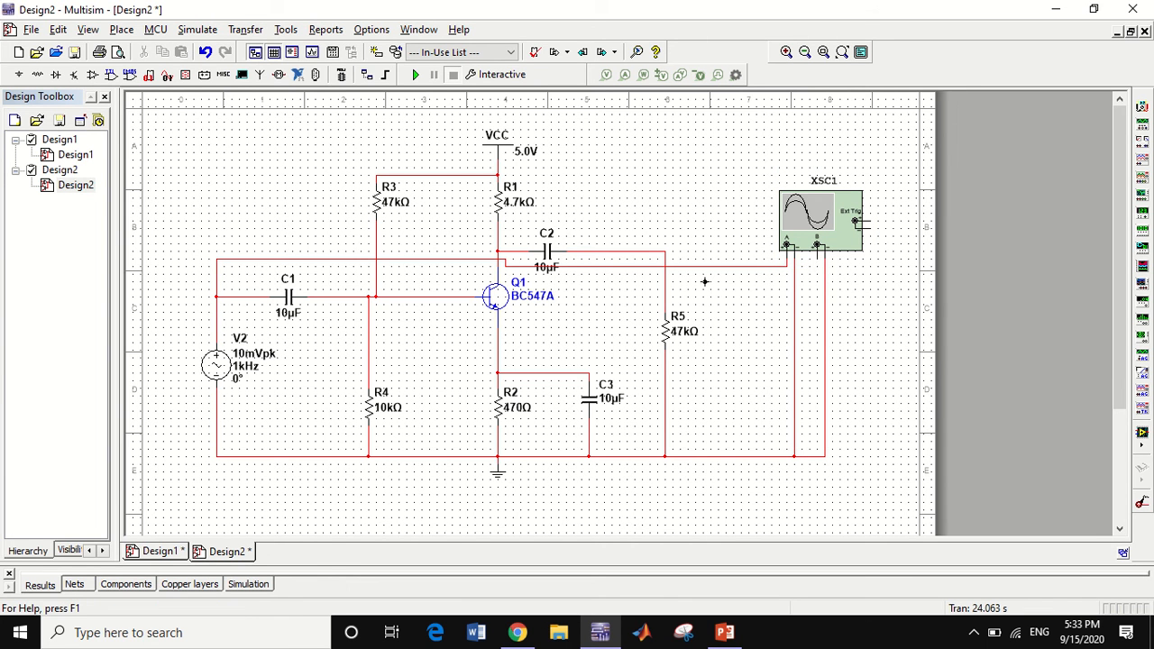
pyautogui.click(665, 288)
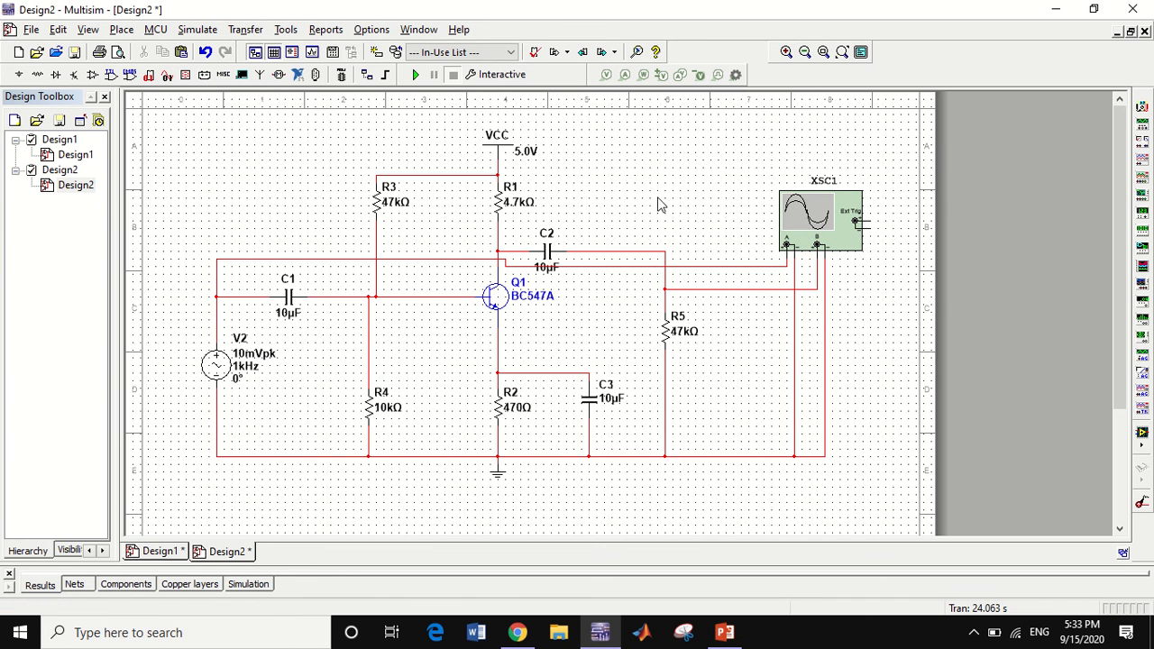
# Set the VCC supply voltage to 10.0 V
pyautogui.doubleClick(526, 158)
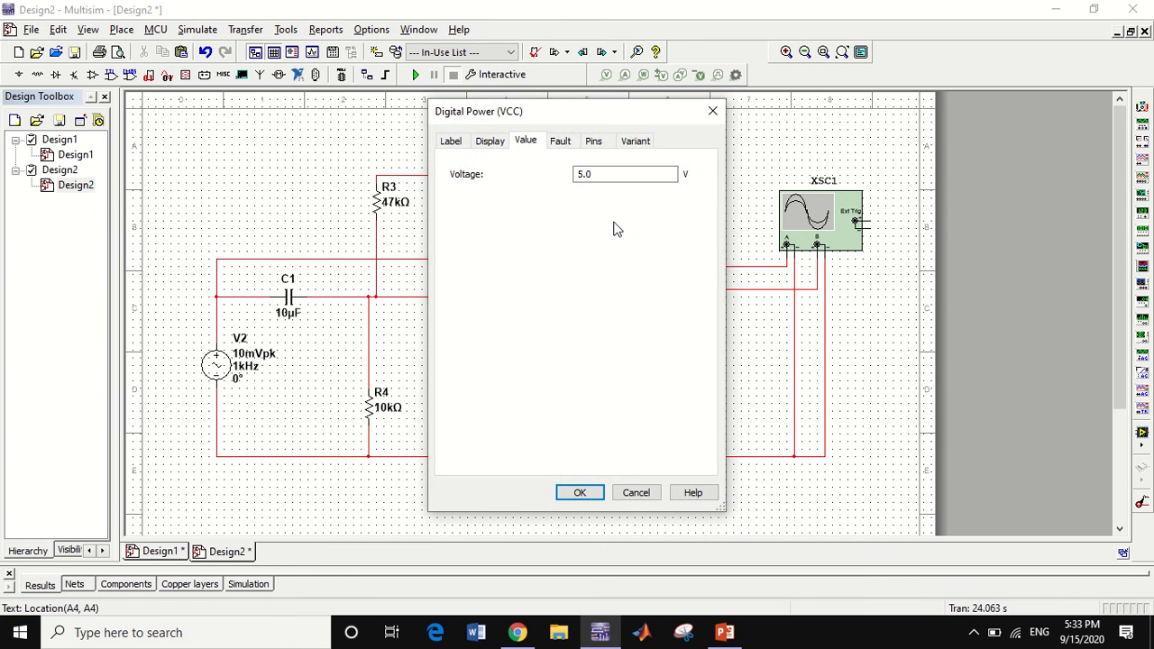
pyautogui.moveTo(584, 174); pyautogui.dragTo(571, 174)
pyautogui.click(577, 492)
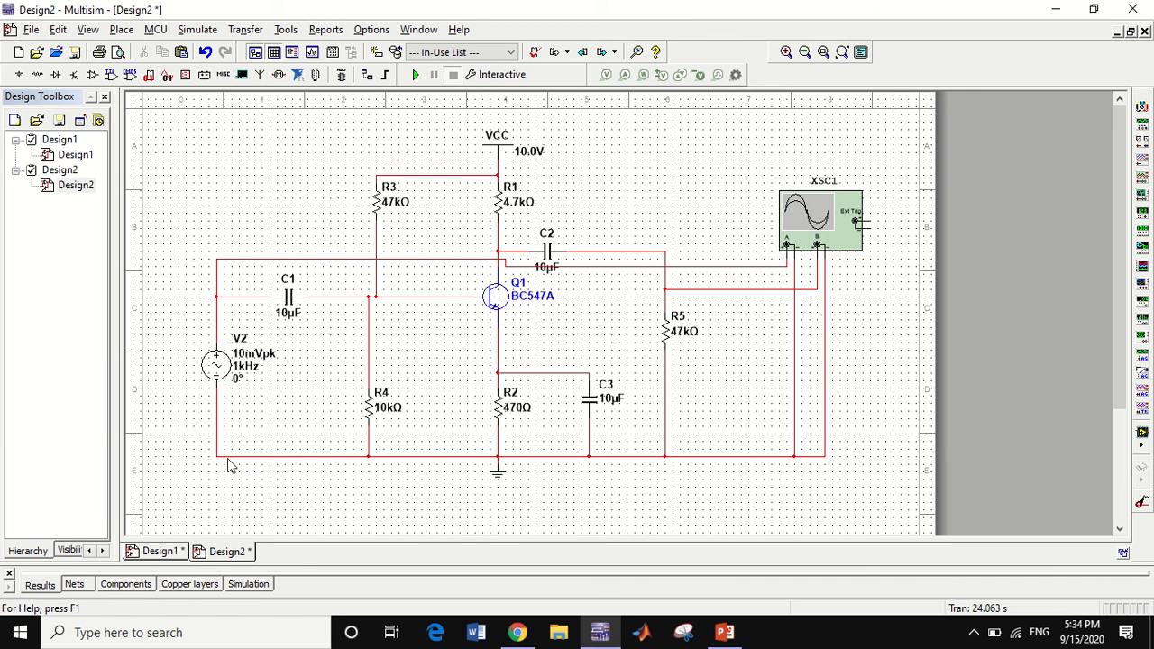
# Switch to Design1, run its simulation and open oscilloscope XSC1 with its whole display in view
pyautogui.click(163, 552)
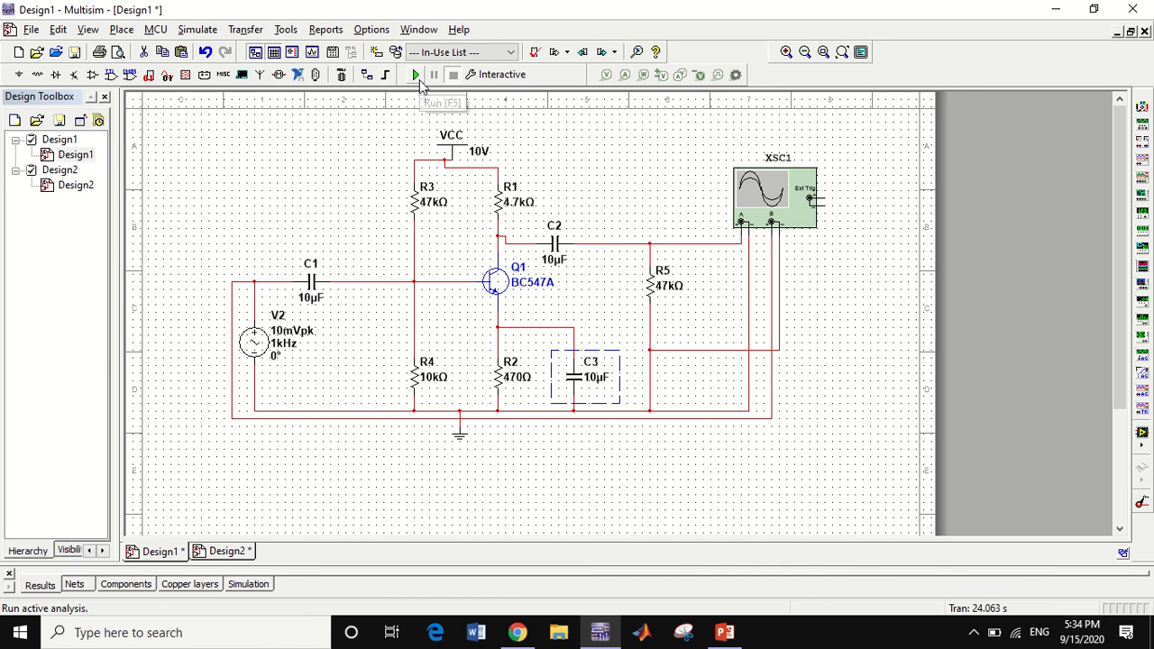
pyautogui.click(417, 77)
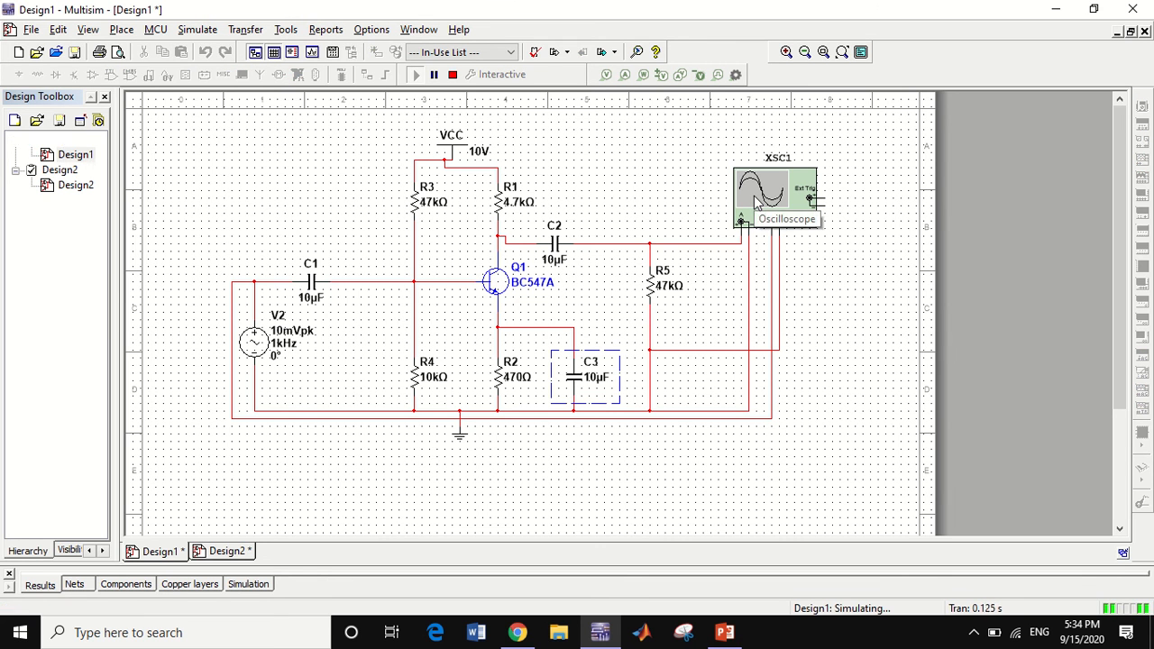
pyautogui.doubleClick(755, 202)
pyautogui.moveTo(586, 406)
pyautogui.mouseDown()
pyautogui.moveTo(540, 66)
pyautogui.moveTo(587, 33)
pyautogui.moveTo(583, 12)
pyautogui.mouseUp()
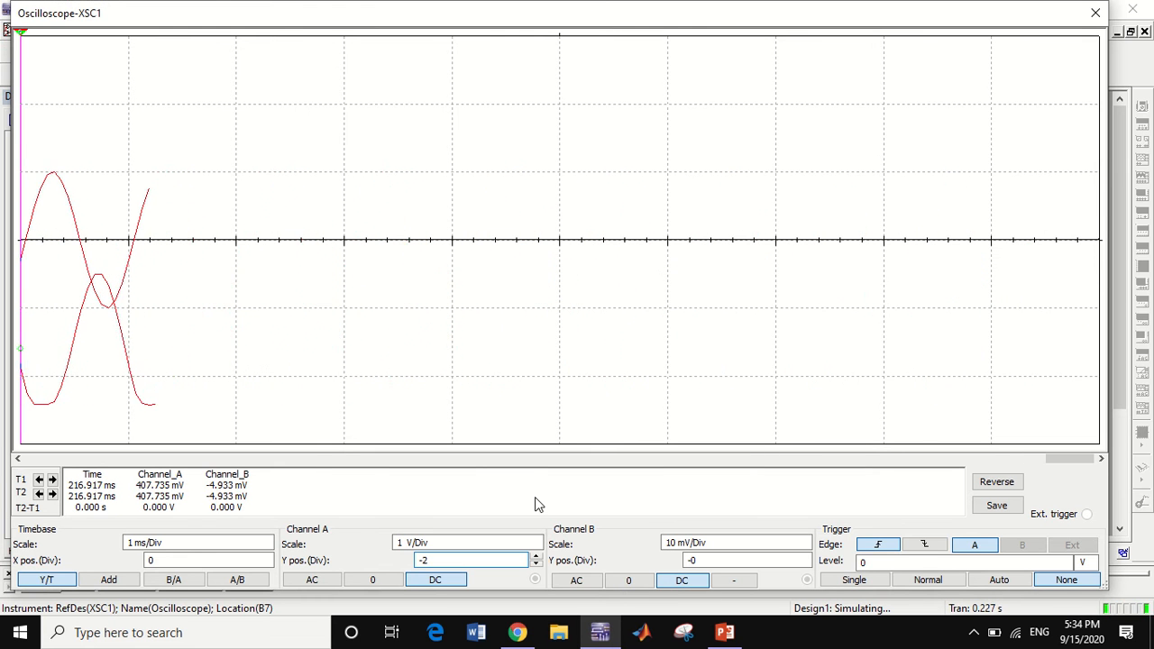
# Lower the channel A trace to a Y position of -2.4 divisions
pyautogui.click(535, 564)
pyautogui.click(535, 564)
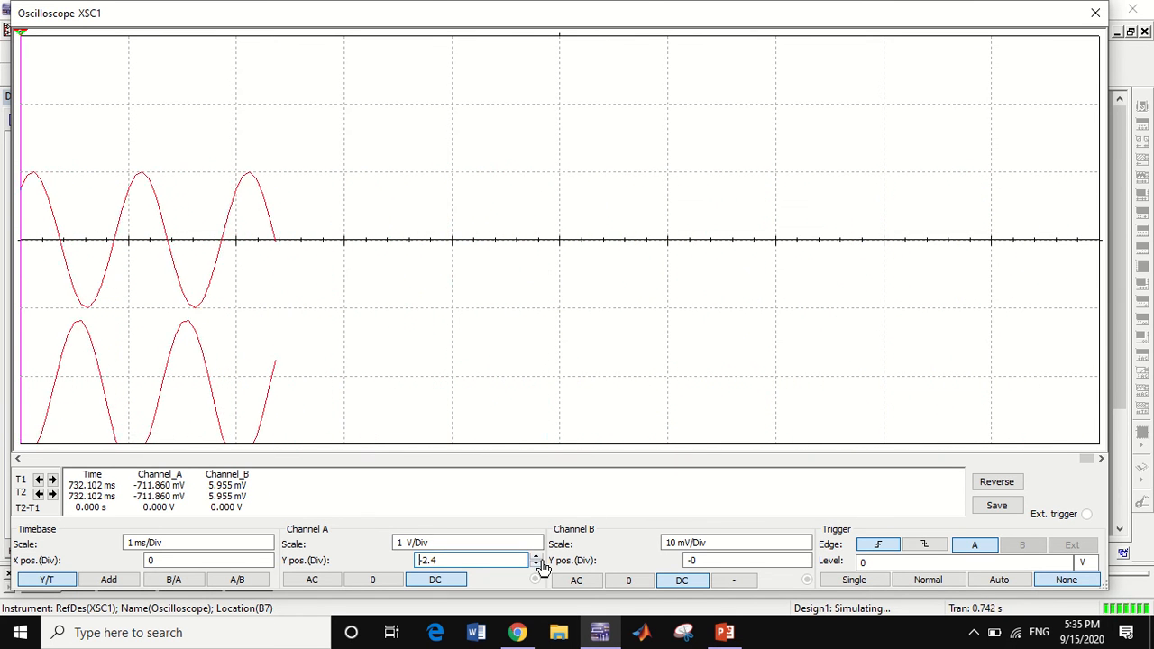
# Raise the channel B trace to a Y position of 1.6 divisions
pyautogui.click(804, 557)
pyautogui.click(805, 557)
pyautogui.click(806, 557)
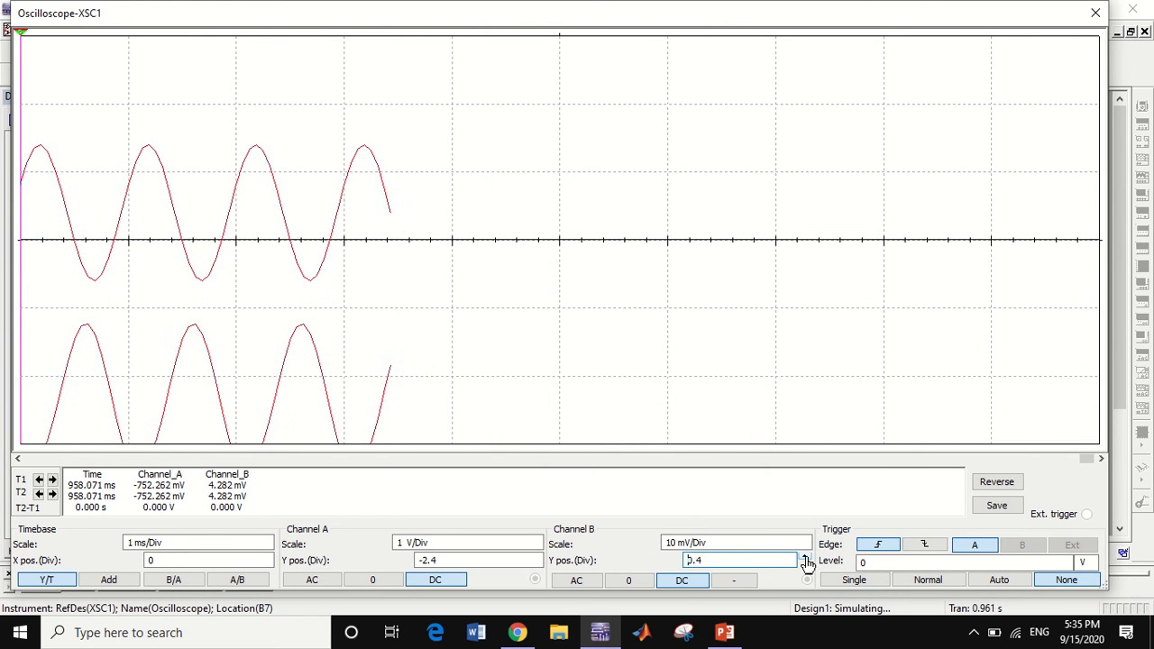
pyautogui.click(806, 557)
pyautogui.click(806, 557)
pyautogui.click(805, 557)
pyautogui.click(804, 557)
pyautogui.click(805, 557)
pyautogui.click(805, 557)
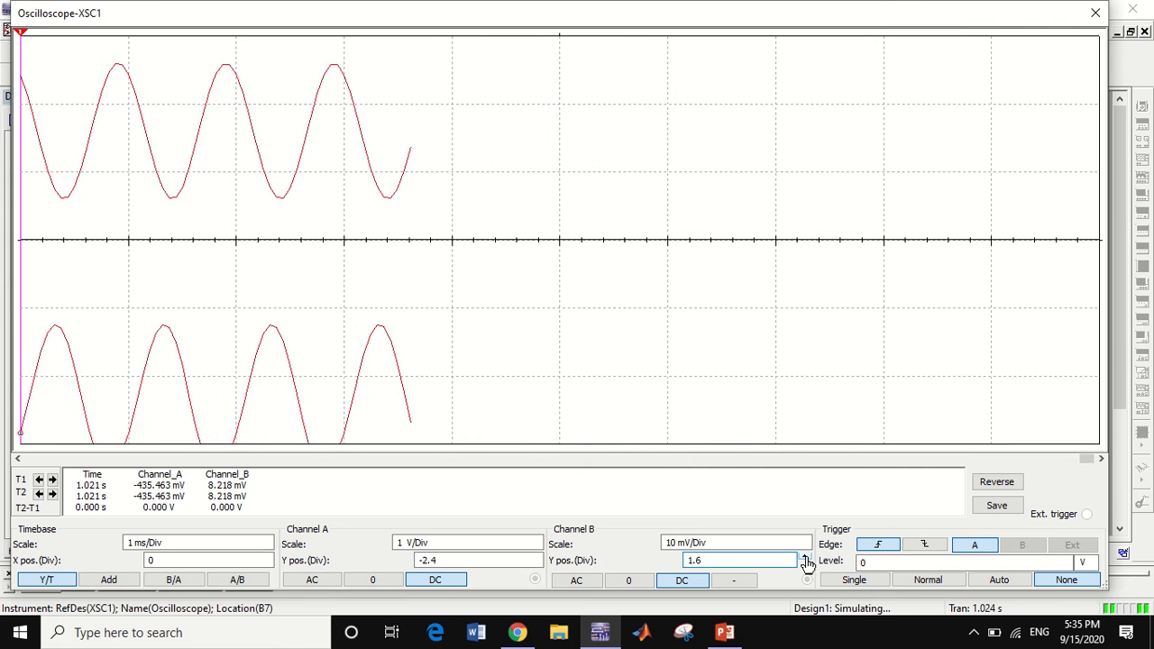
# Raise the channel A trace to a Y position of -1.4 divisions
pyautogui.click(536, 557)
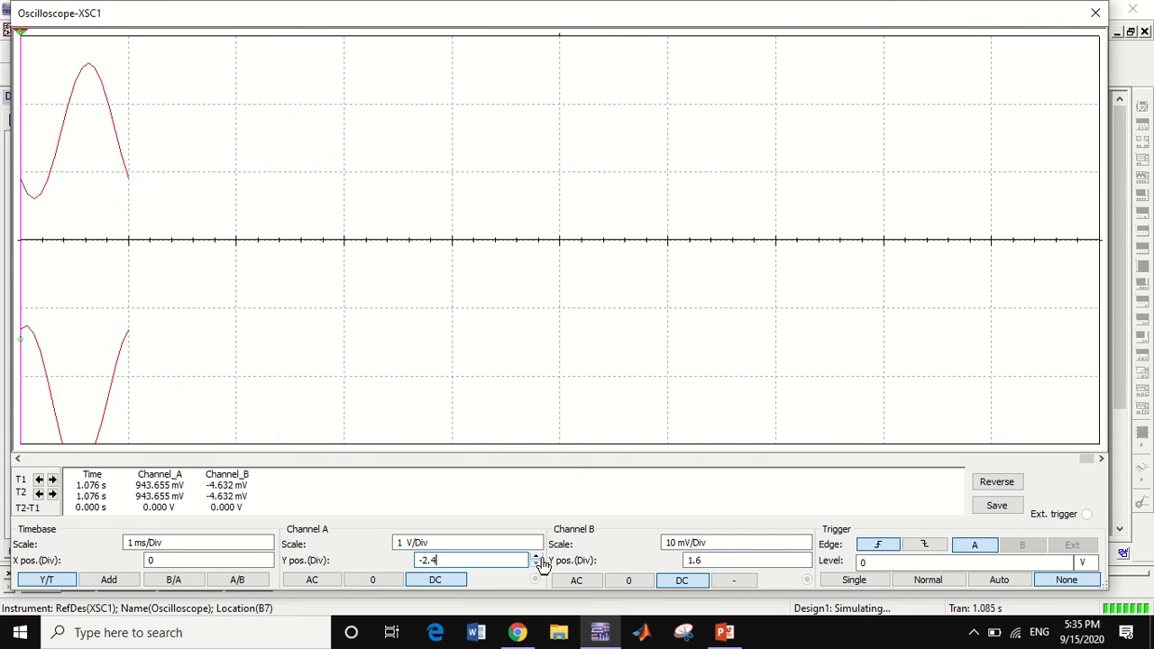
pyautogui.click(536, 557)
pyautogui.click(536, 557)
pyautogui.click(535, 557)
pyautogui.click(536, 557)
pyautogui.click(535, 557)
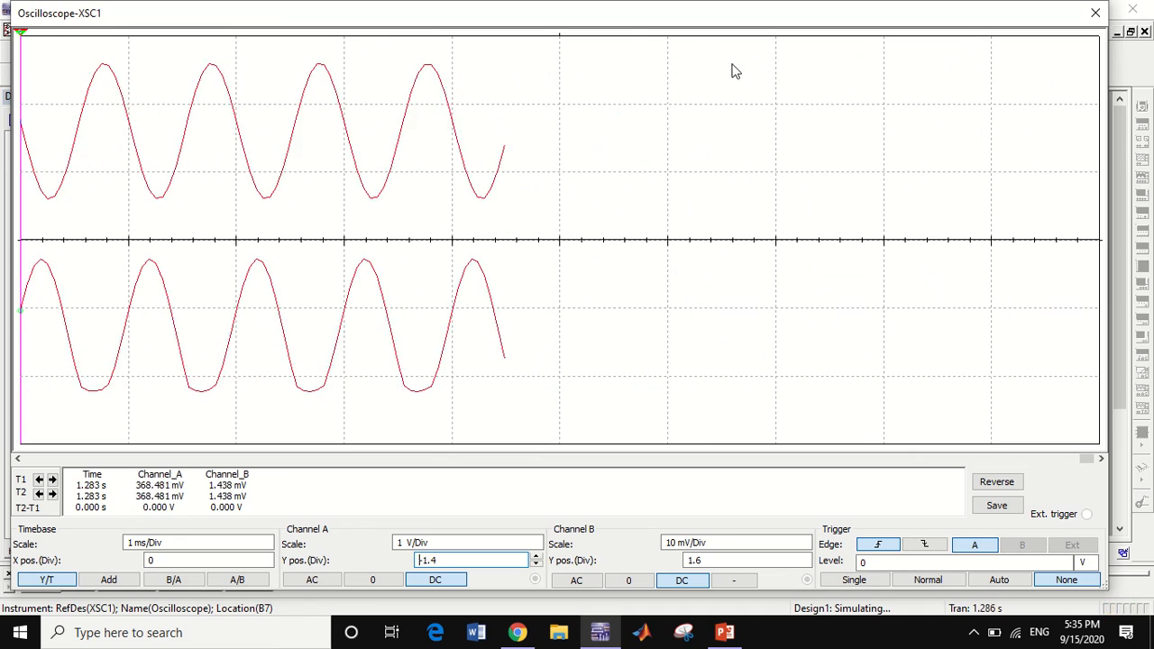
# Pause the simulation, moving the oscilloscope window aside for this and back again
pyautogui.moveTo(629, 27); pyautogui.dragTo(634, 142)
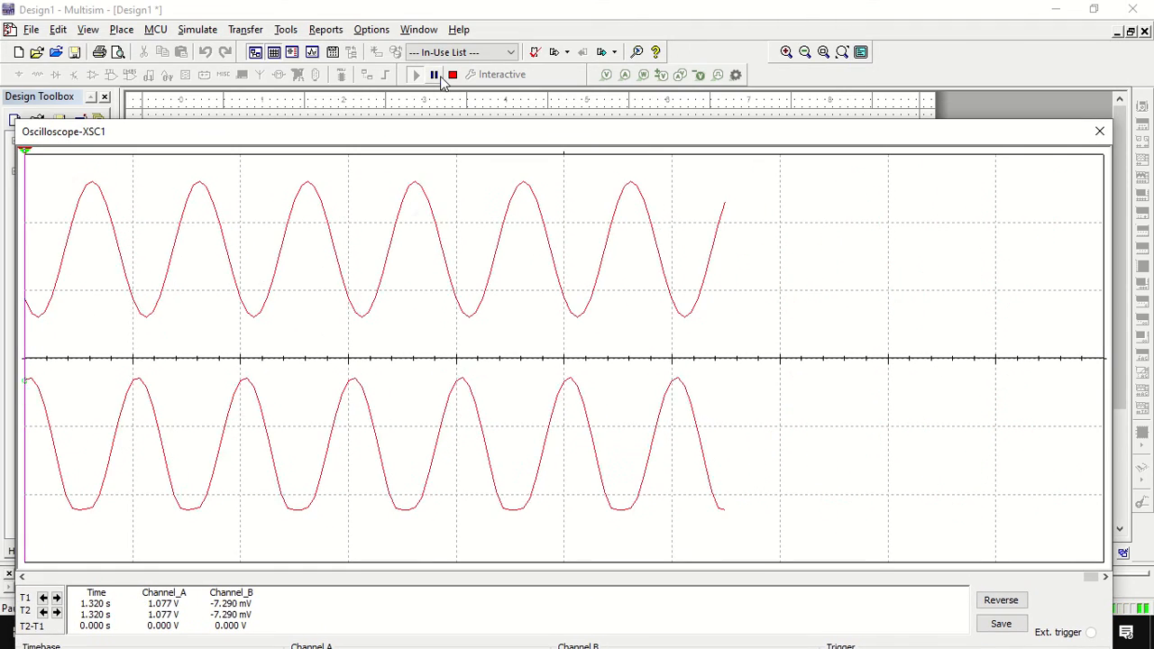
pyautogui.moveTo(475, 135); pyautogui.dragTo(466, 15)
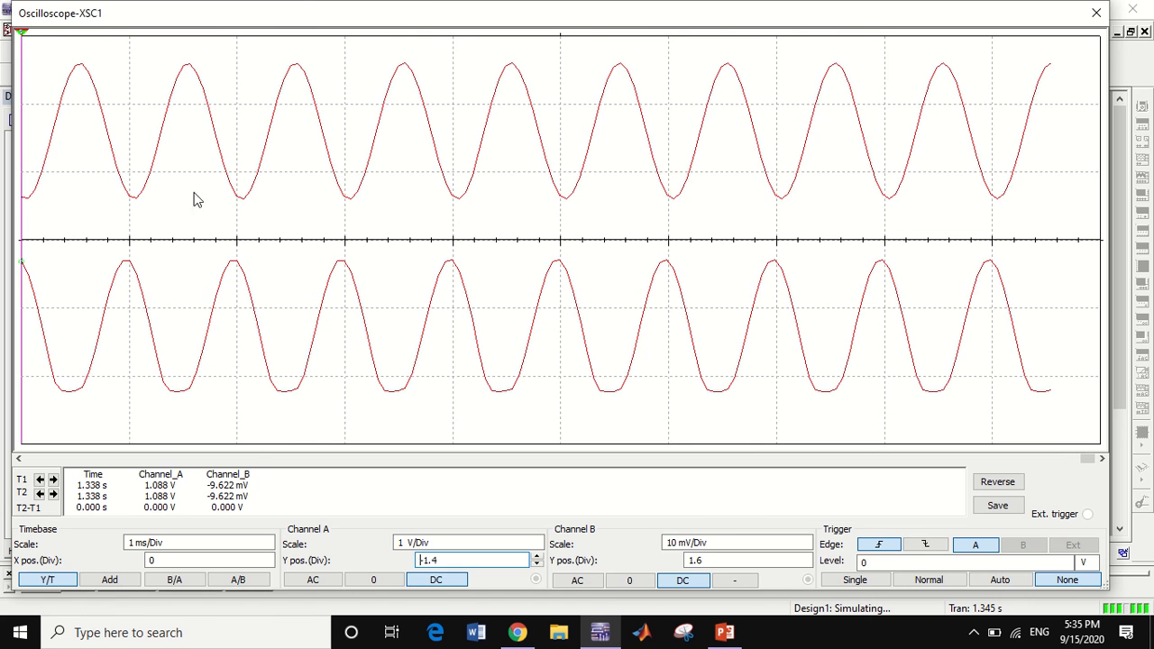
# Set channel B's Y position to 2 divisions to align its trace with the grid lines
pyautogui.click(798, 560)
pyautogui.click(806, 557)
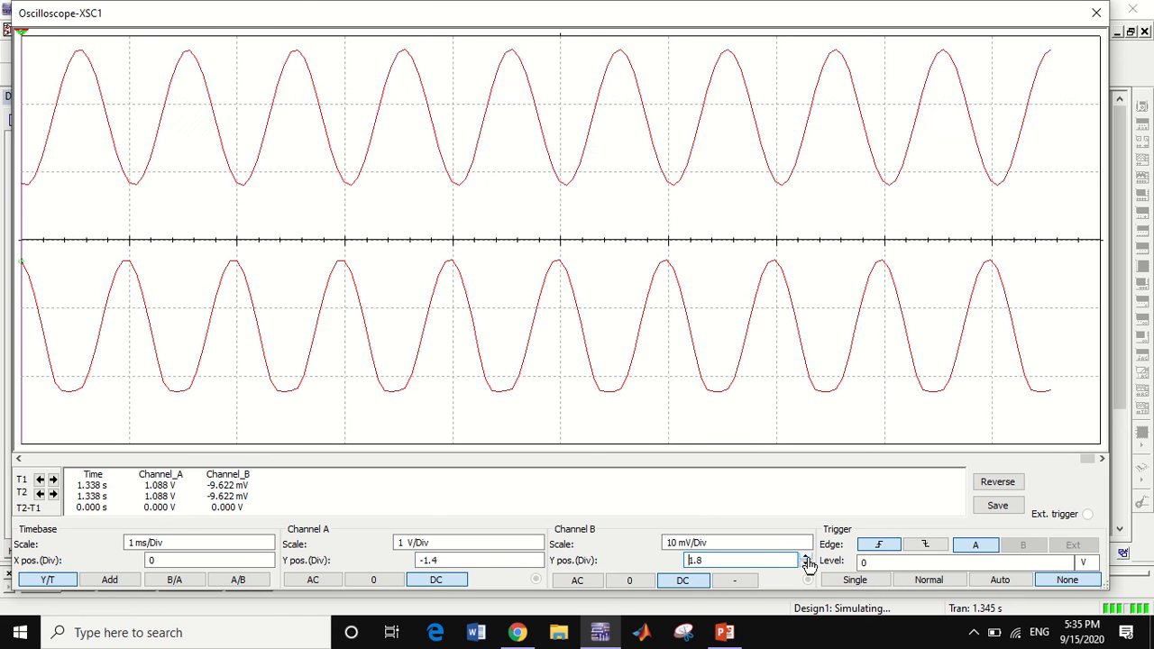
pyautogui.click(806, 557)
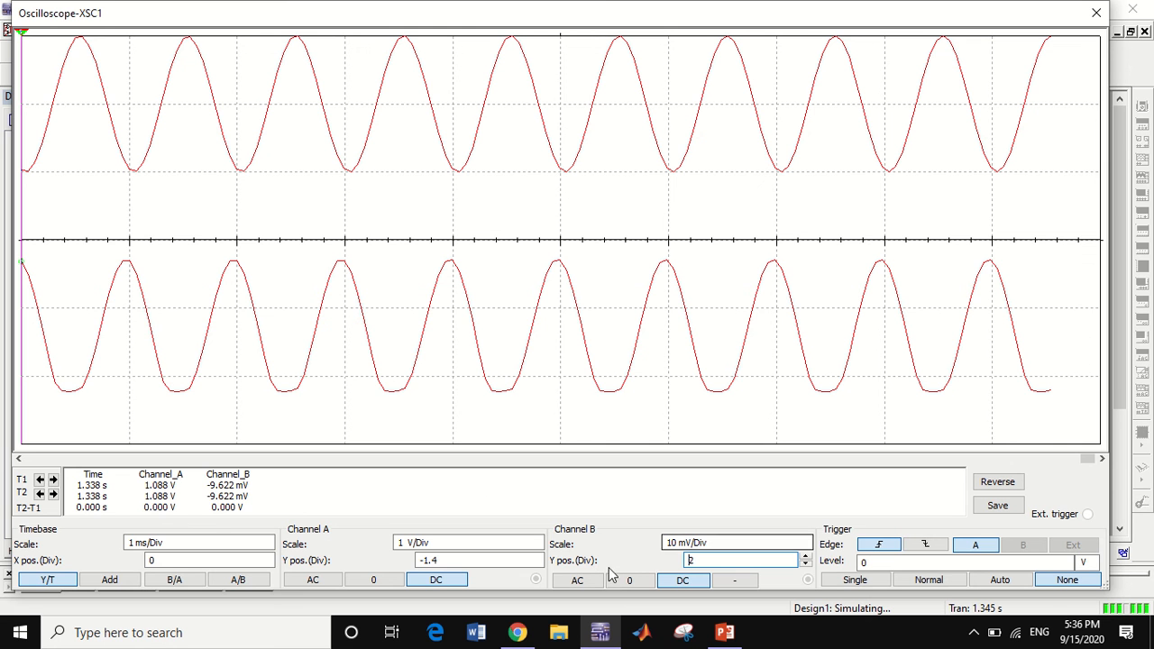
# Set channel A's Y position to -1.2 divisions to align its trace with the grid lines
pyautogui.click(537, 562)
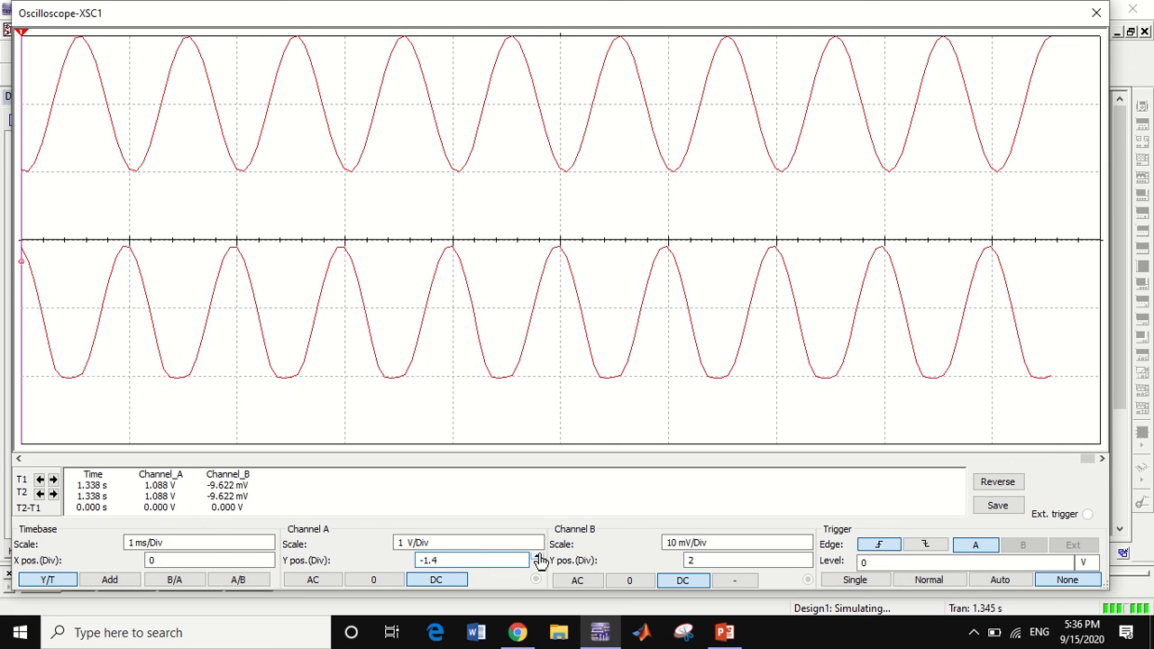
pyautogui.click(538, 557)
pyautogui.click(538, 563)
pyautogui.click(420, 561)
pyautogui.write('-')
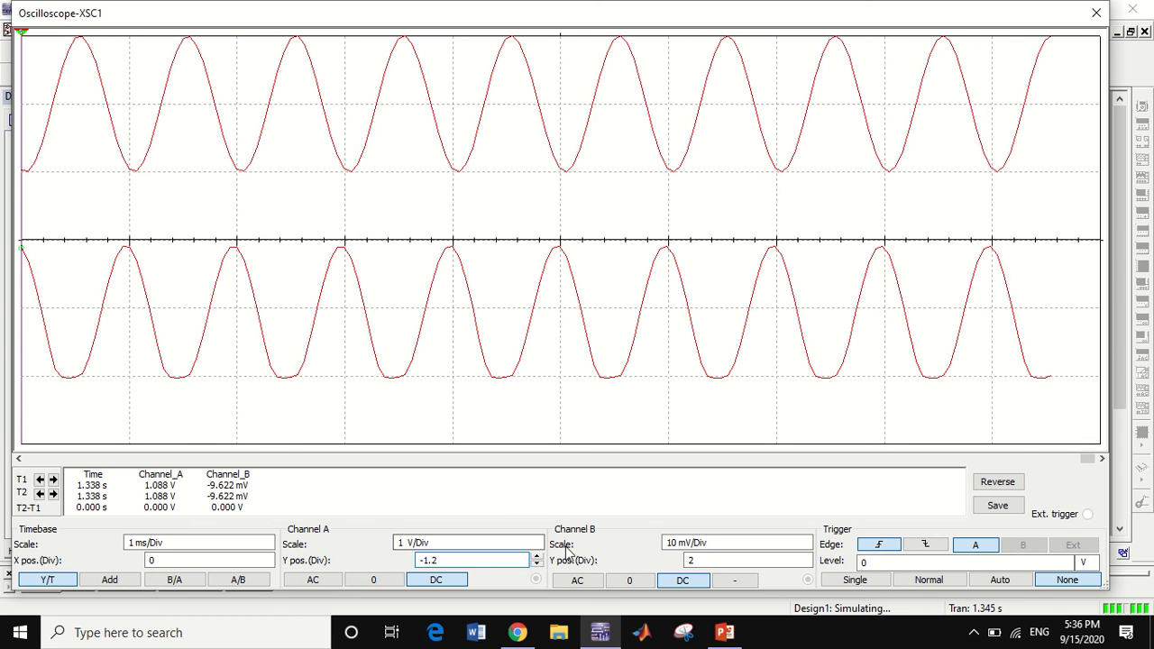